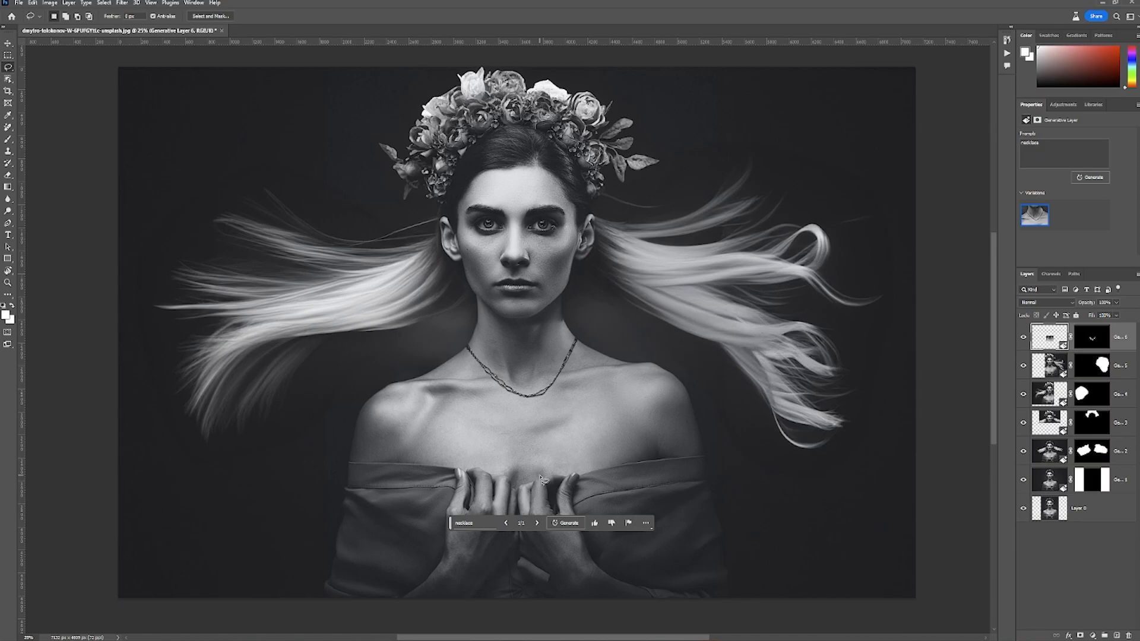
Hide the first necklace layer and Generative Fill a chest marquee with 'long silver necklace'
left_click(1022, 339)
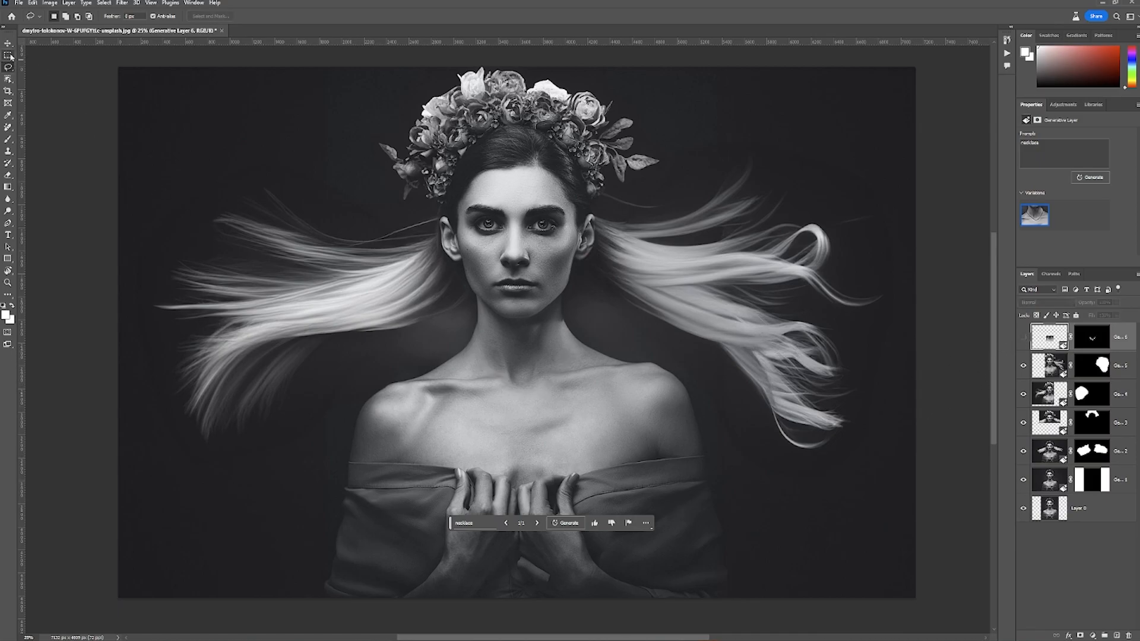
key("m")
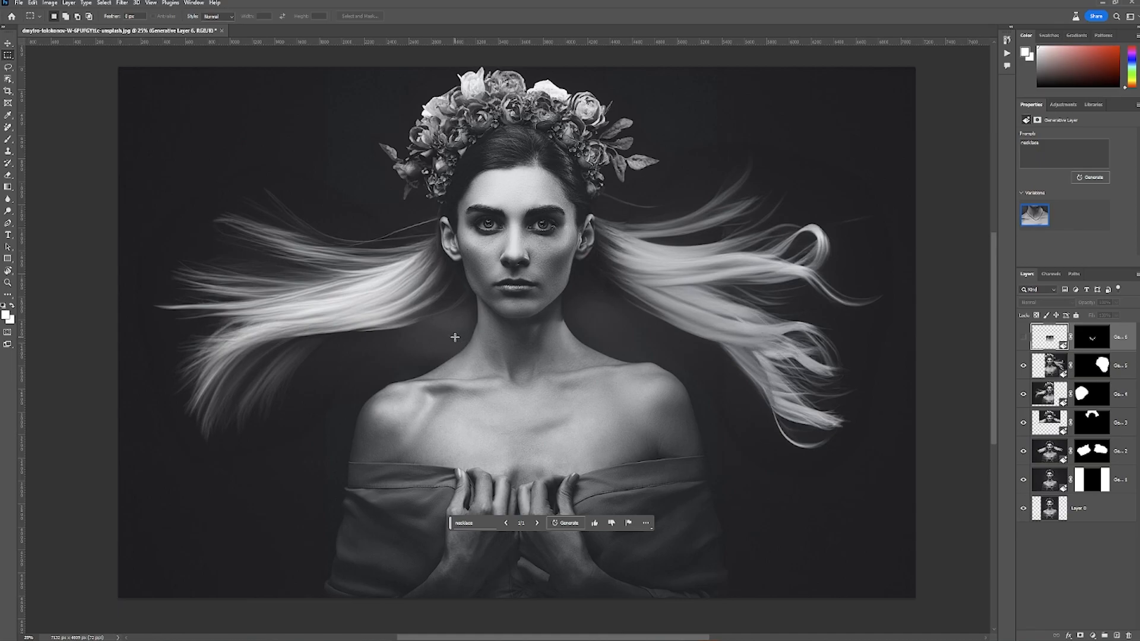
left_click_drag(455, 338, 589, 459)
left_click(476, 522)
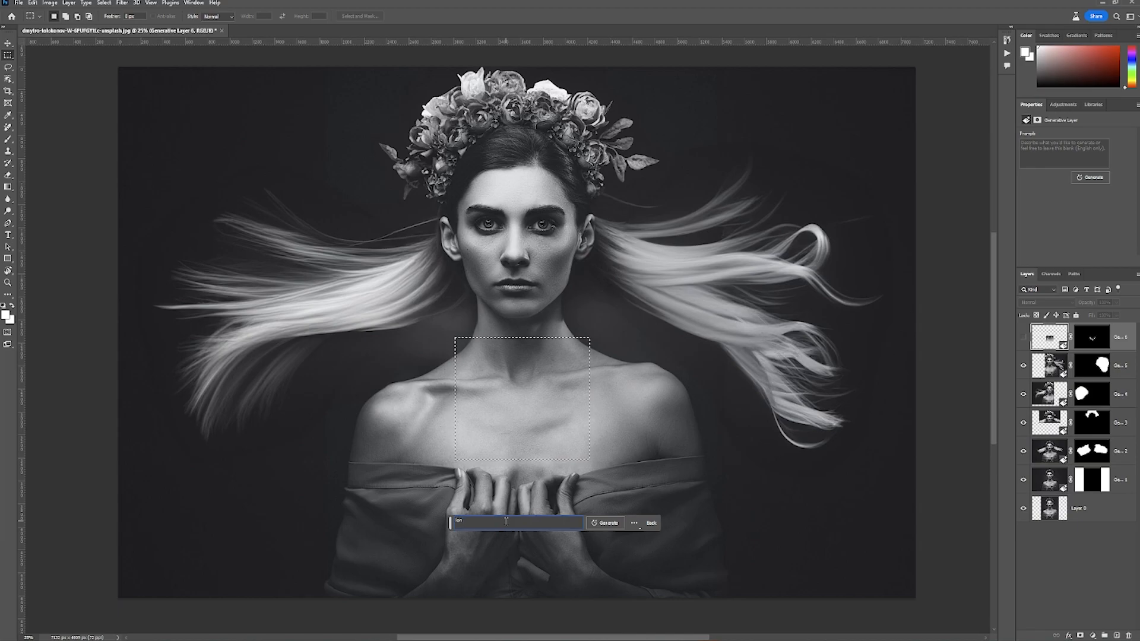
type("long silver neckla")
key("Return")
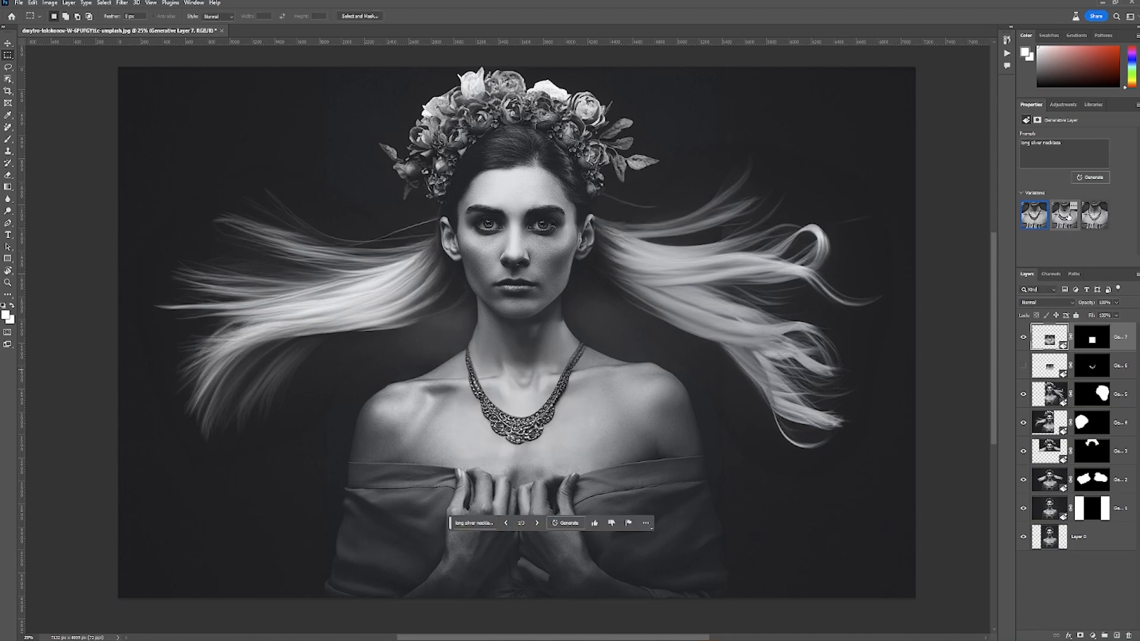
Compare the necklace variations, keep the bib-style one, and select its layer mask for brushing
left_click(1065, 214)
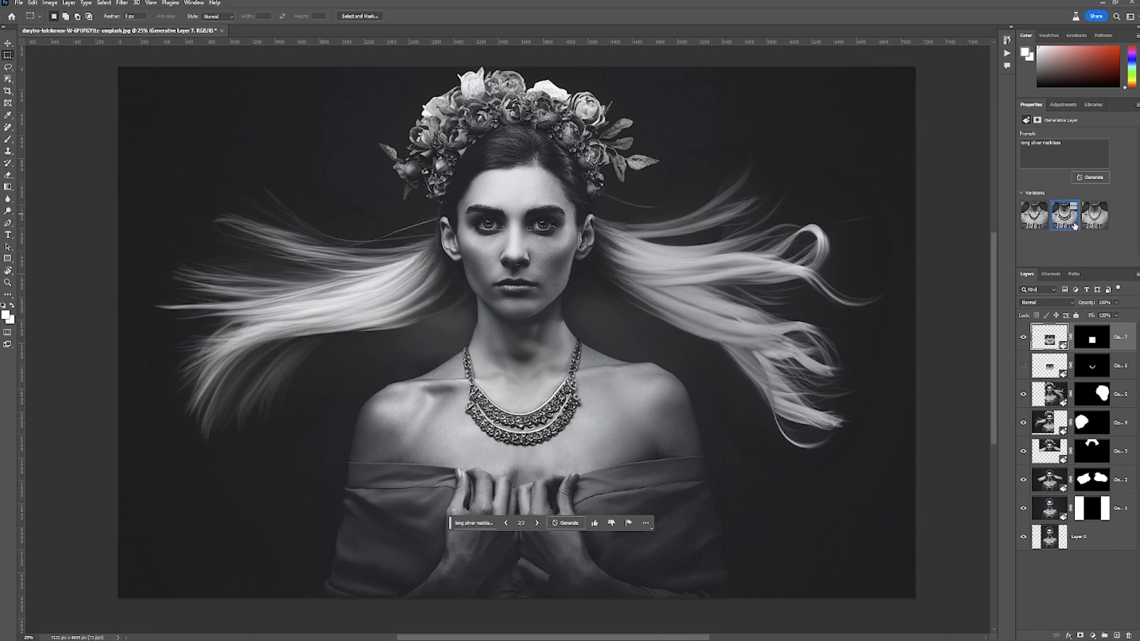
left_click(1095, 216)
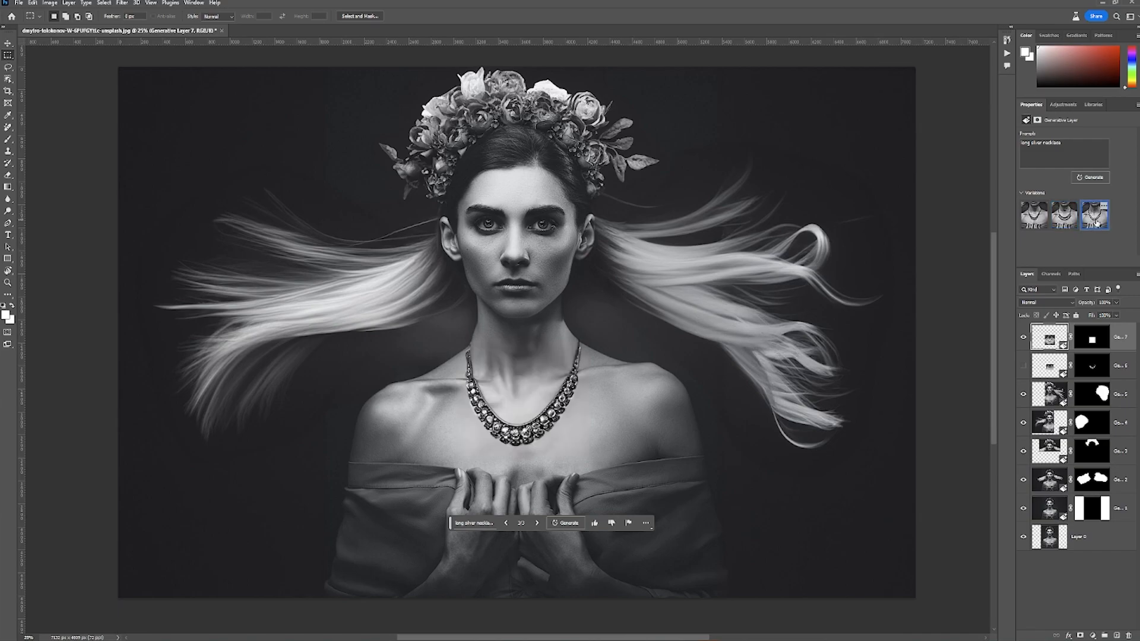
left_click(1065, 216)
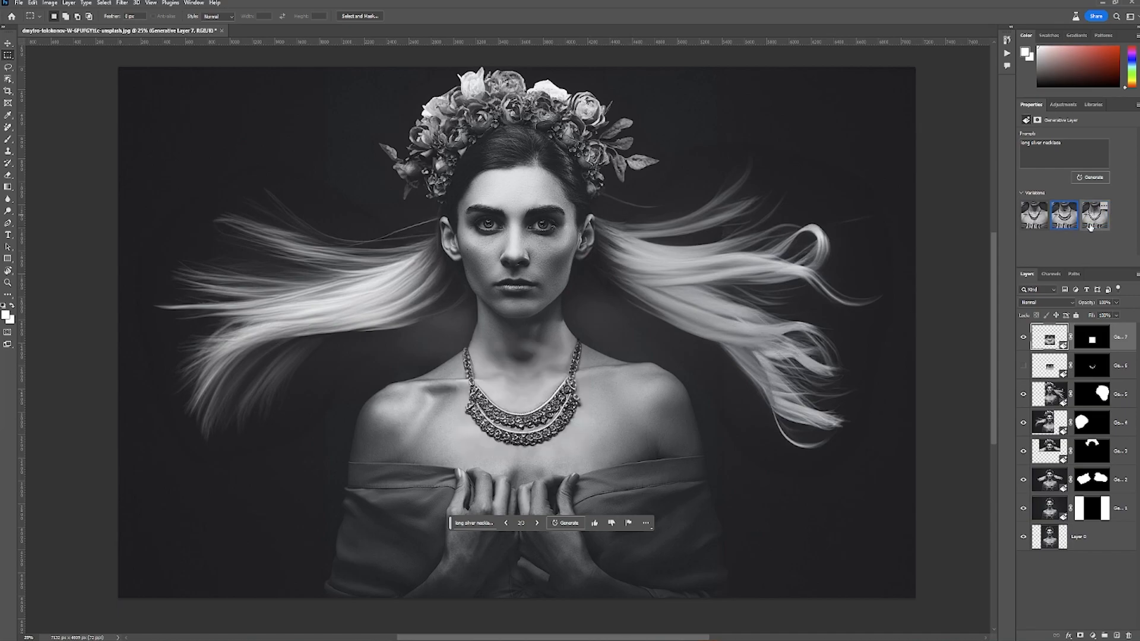
left_click(1035, 216)
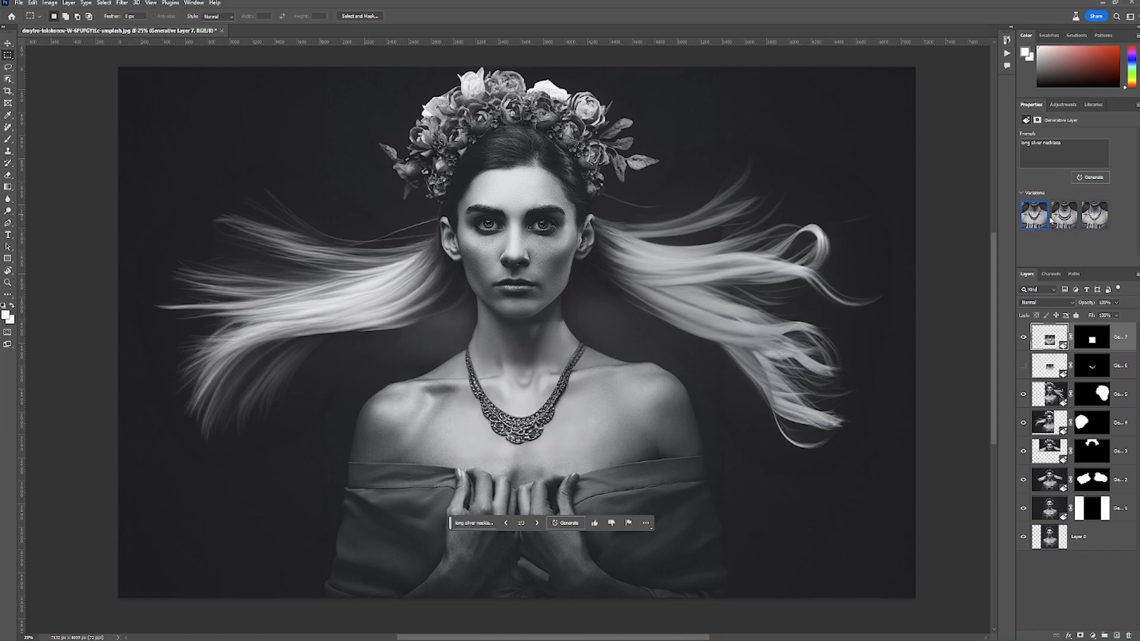
left_click(1094, 216)
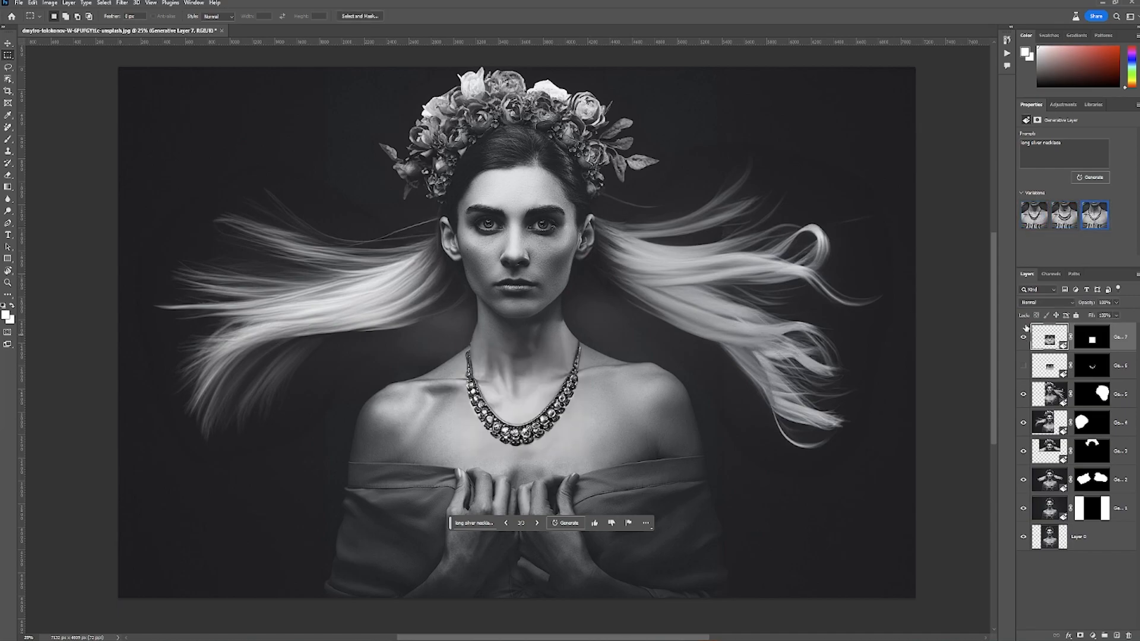
left_click(1035, 215)
left_click(1092, 336)
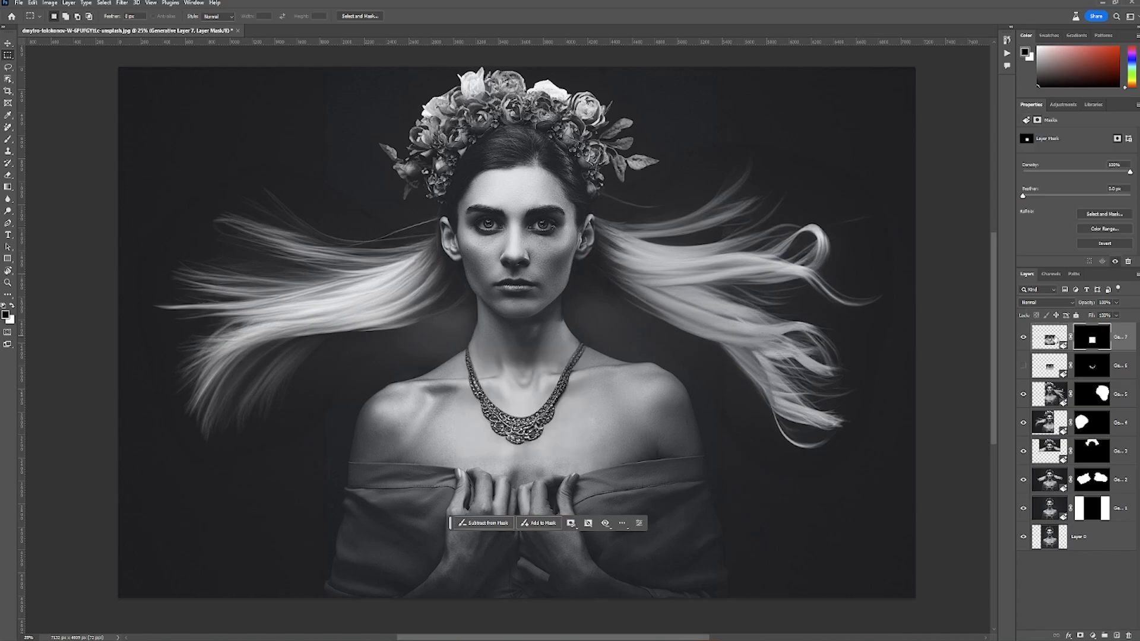
key("b")
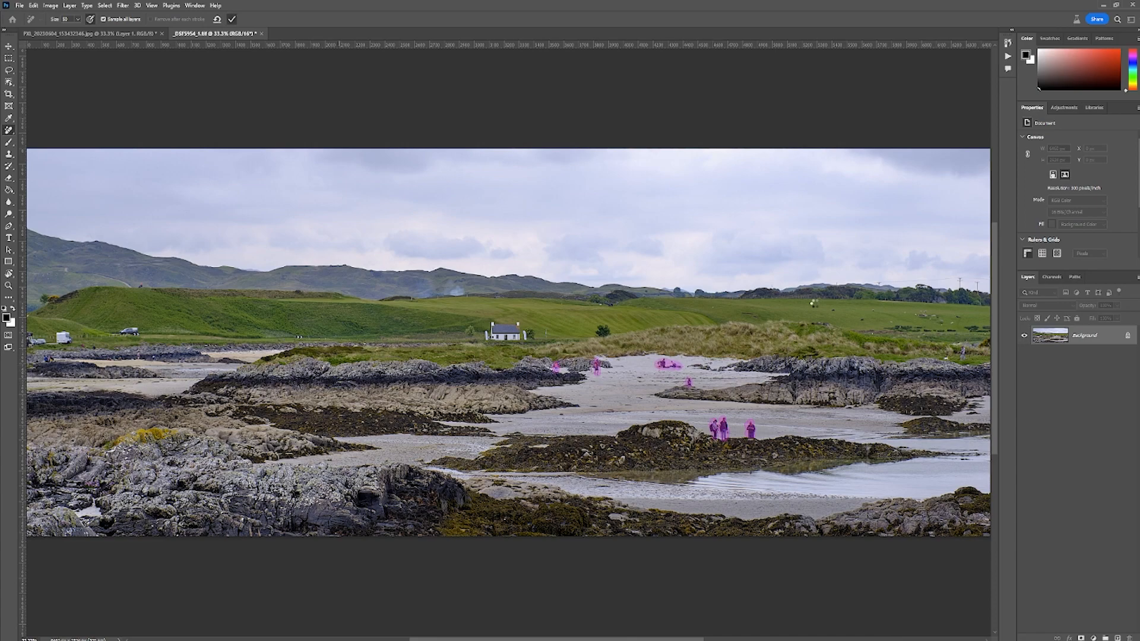
Remove the marked beach people, another figure and the white van with the Remove Tool
key("Return")
left_click_drag(966, 349, 946, 356)
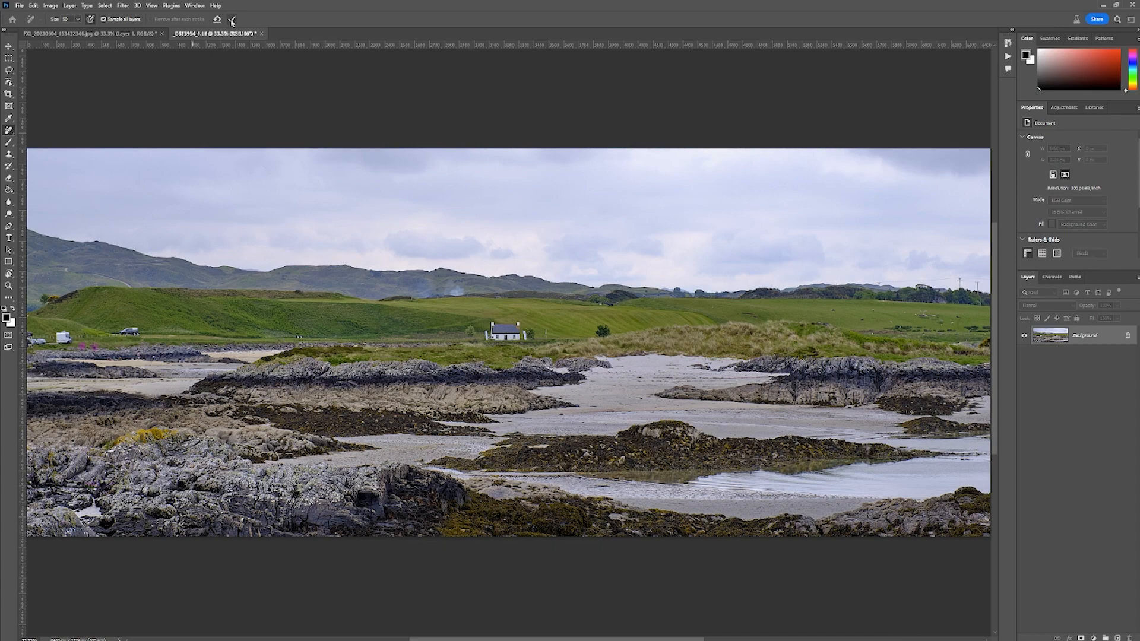
left_click_drag(57, 335, 63, 342)
key("Return")
key("Return")
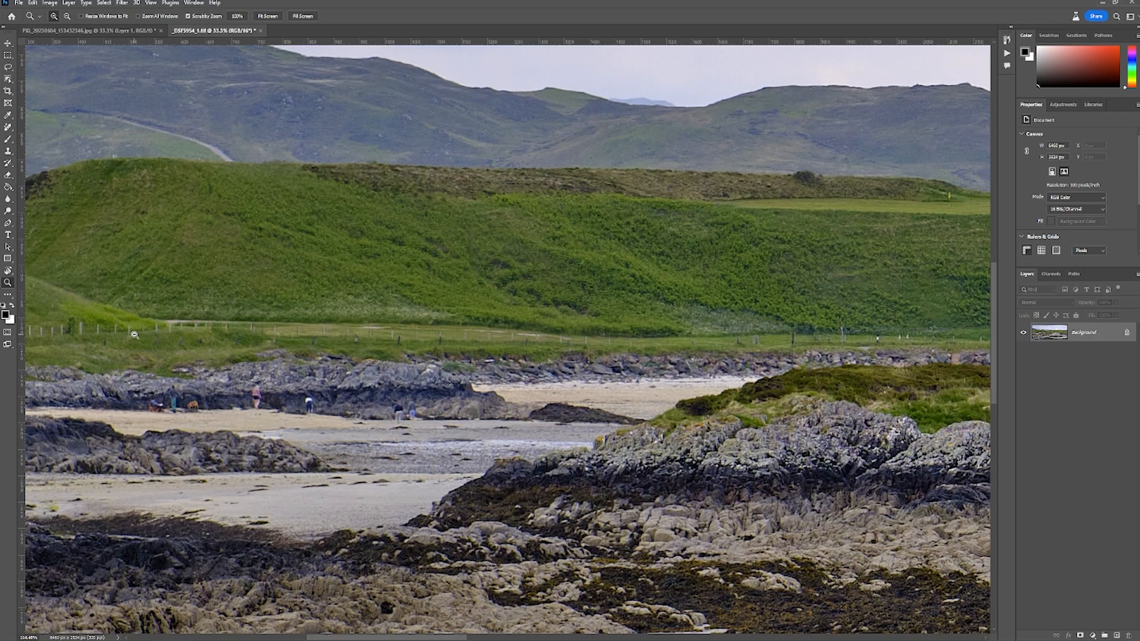
scroll(133, 335, "down", 3)
scroll(126, 335, "down", 3)
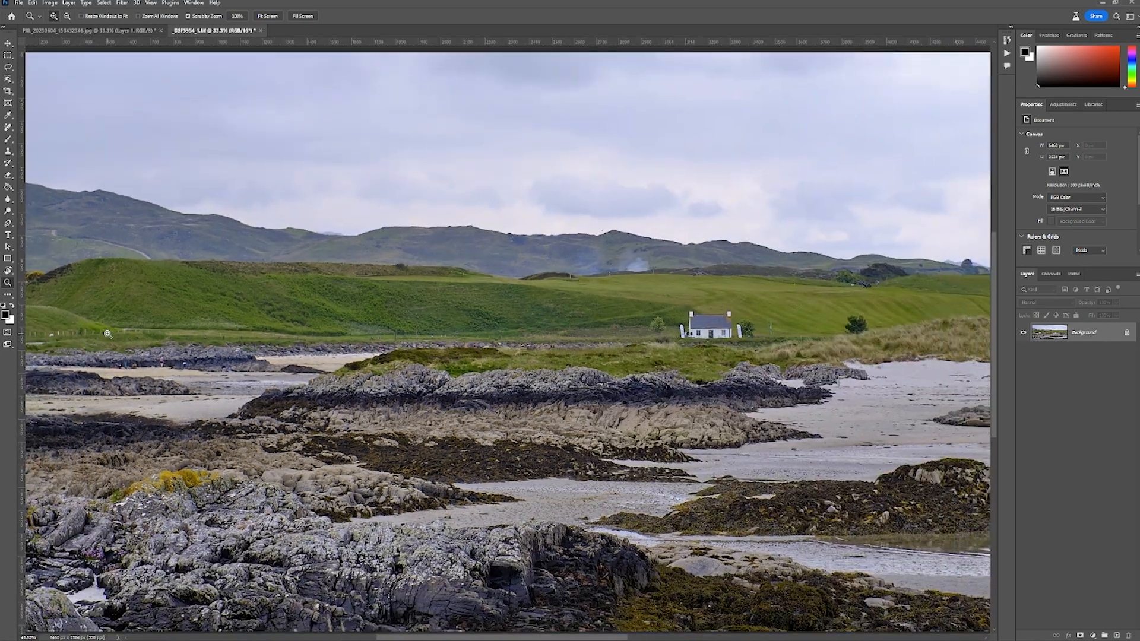
scroll(108, 334, "down", 3)
scroll(100, 334, "up", 5)
scroll(101, 333, "up", 3)
Pan to the house and remove the banner flags and the arrow sign beside it
key("j")
mouse_move(134, 339)
left_mouse_down()
mouse_move(178, 351)
mouse_move(125, 343)
left_mouse_up()
left_click_drag(802, 338, 445, 333)
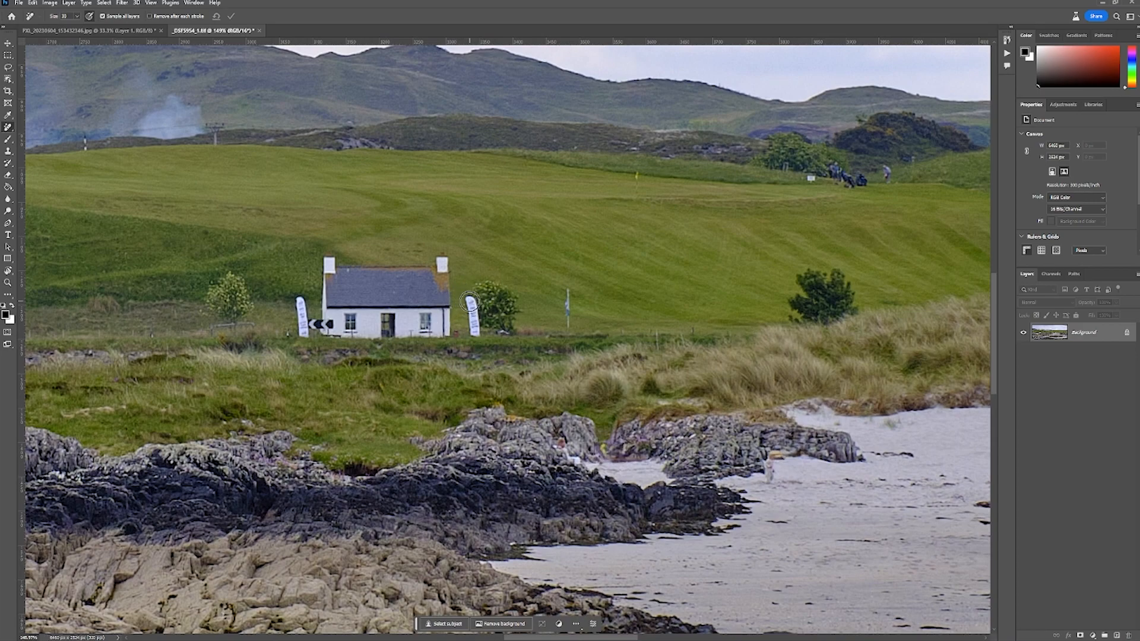
left_click_drag(473, 313, 472, 329)
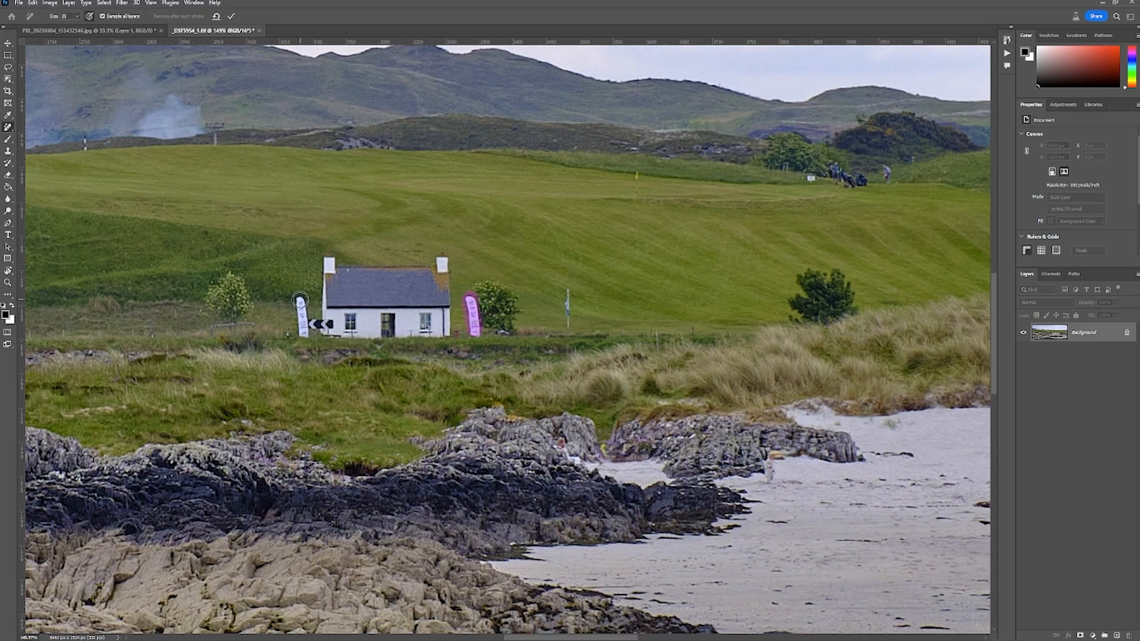
key("Return")
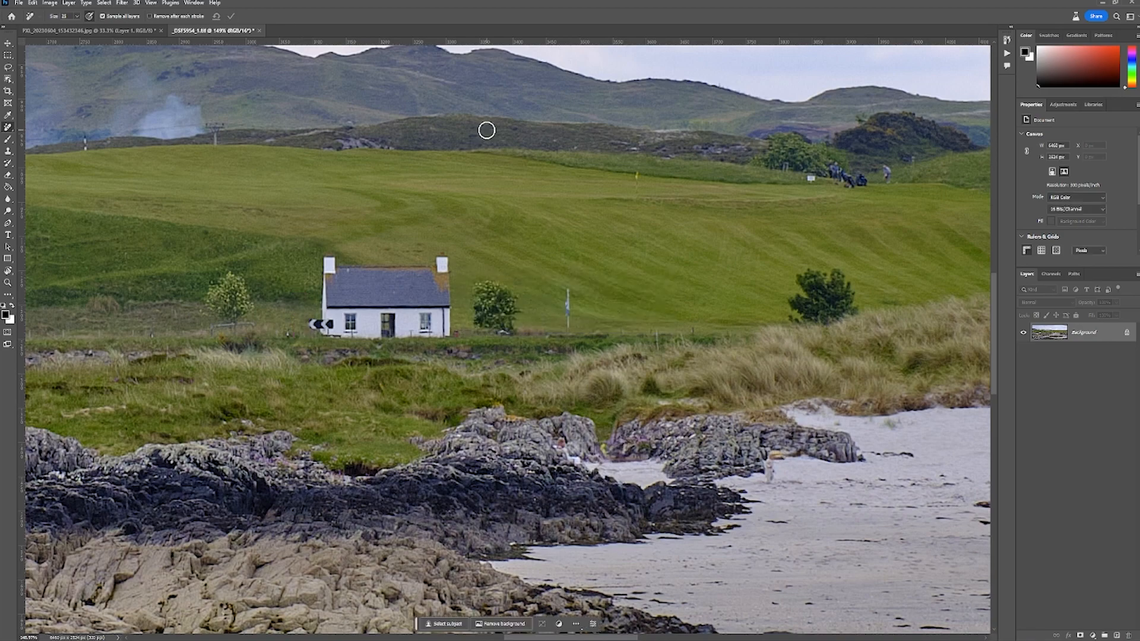
left_click_drag(312, 324, 331, 324)
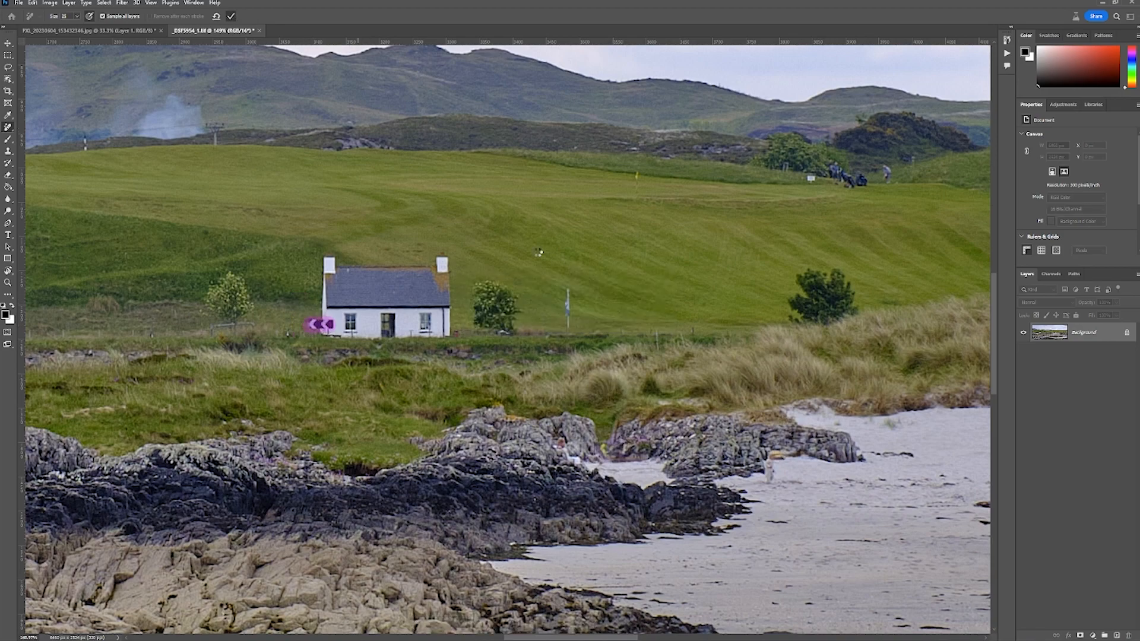
key("Return")
Remove a beach figure and a rock spot, then the smoke on the hillside
left_click_drag(768, 454, 767, 481)
left_click_drag(557, 440, 570, 449)
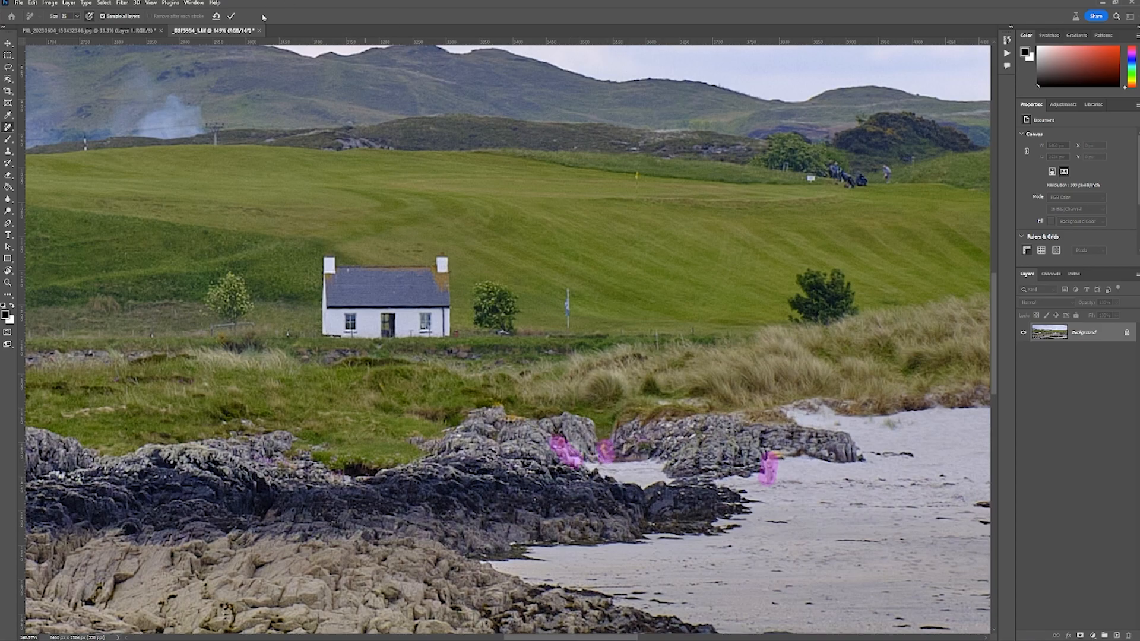
key("Return")
key("ctrl+0")
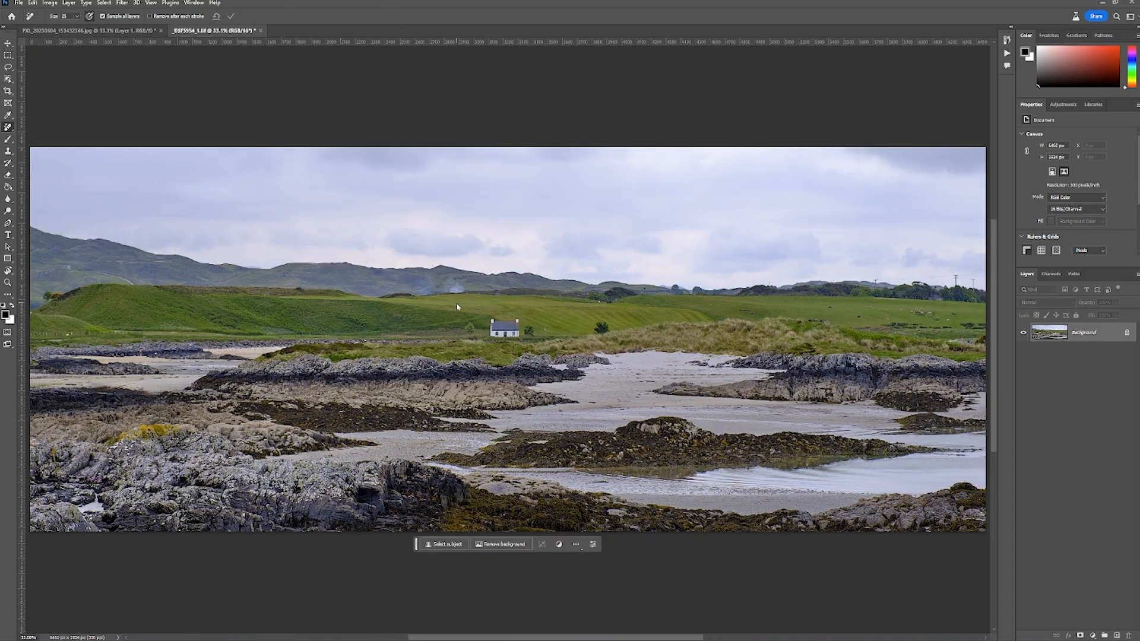
mouse_move(498, 259)
left_mouse_down()
mouse_move(423, 277)
mouse_move(436, 246)
left_mouse_up()
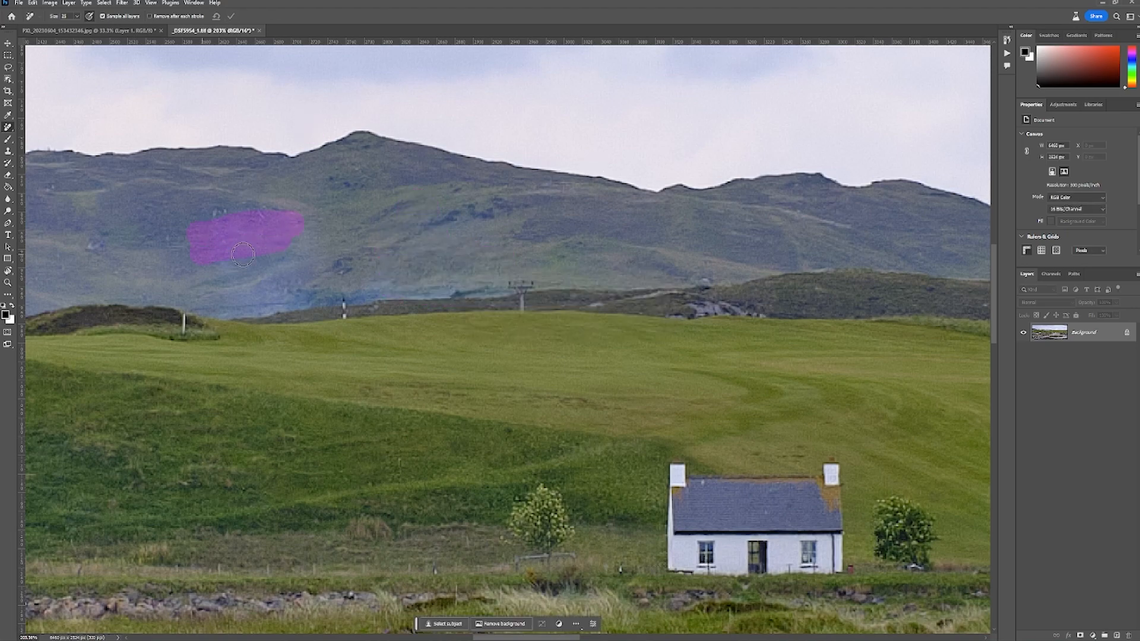
left_click_drag(288, 253, 240, 289)
key("ctrl+0")
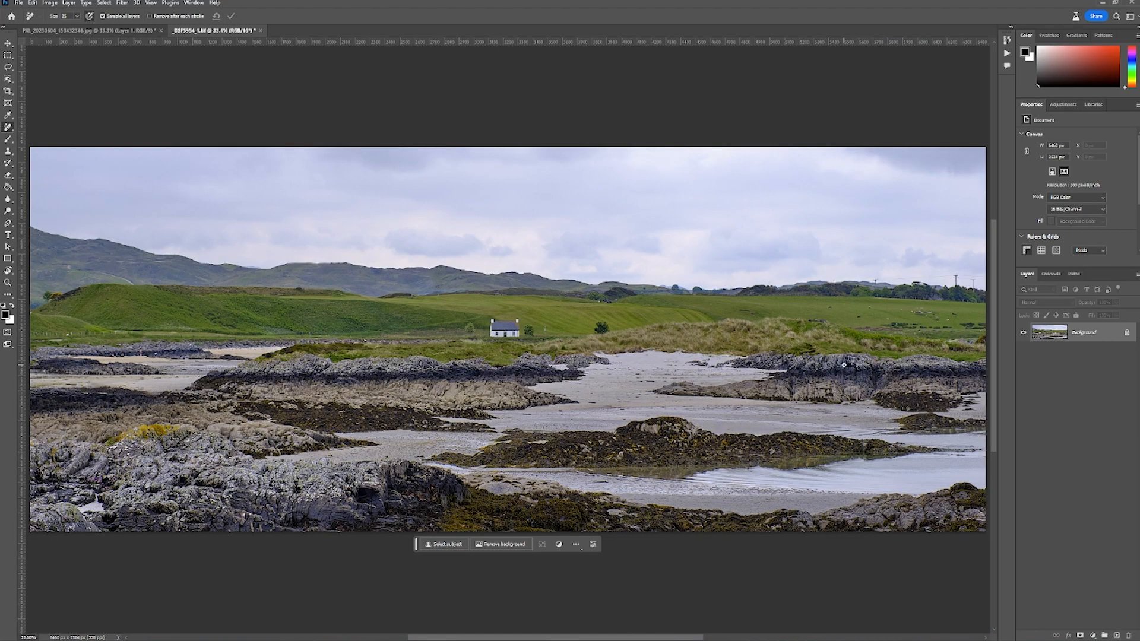
scroll(844, 365, "up", 8)
Mark the remaining beach walkers, including the pair, for removal
left_click_drag(240, 374, 245, 383)
left_click_drag(445, 370, 472, 419)
left_click_drag(552, 375, 775, 418)
left_click_drag(302, 393, 278, 386)
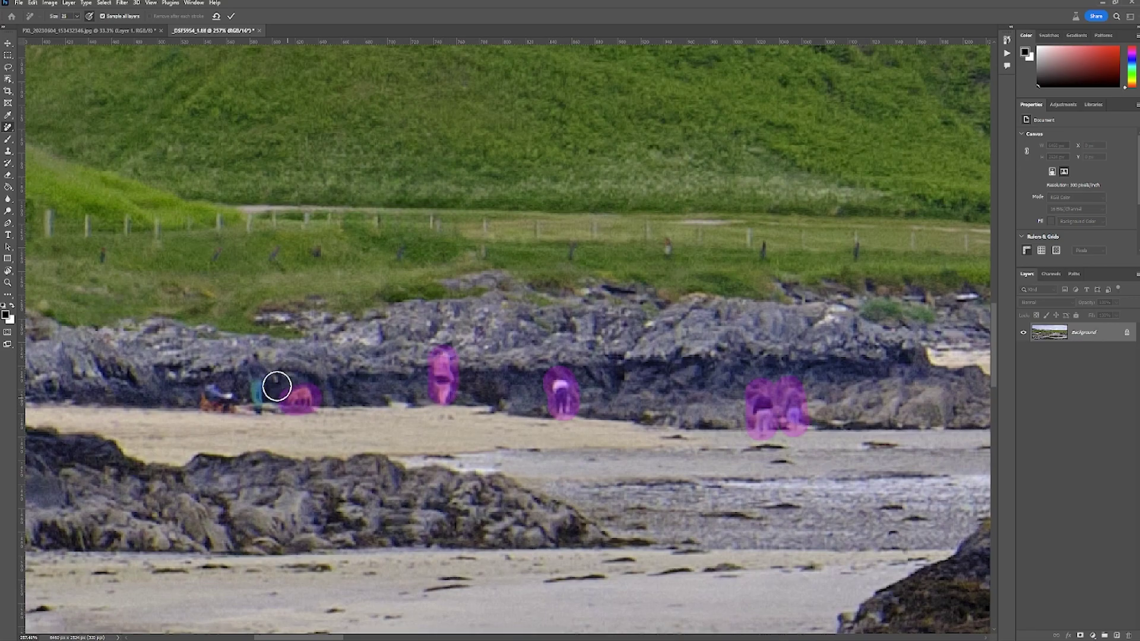
Apply the generation, rate the still-water reflection result and close the rating form
left_click(231, 16)
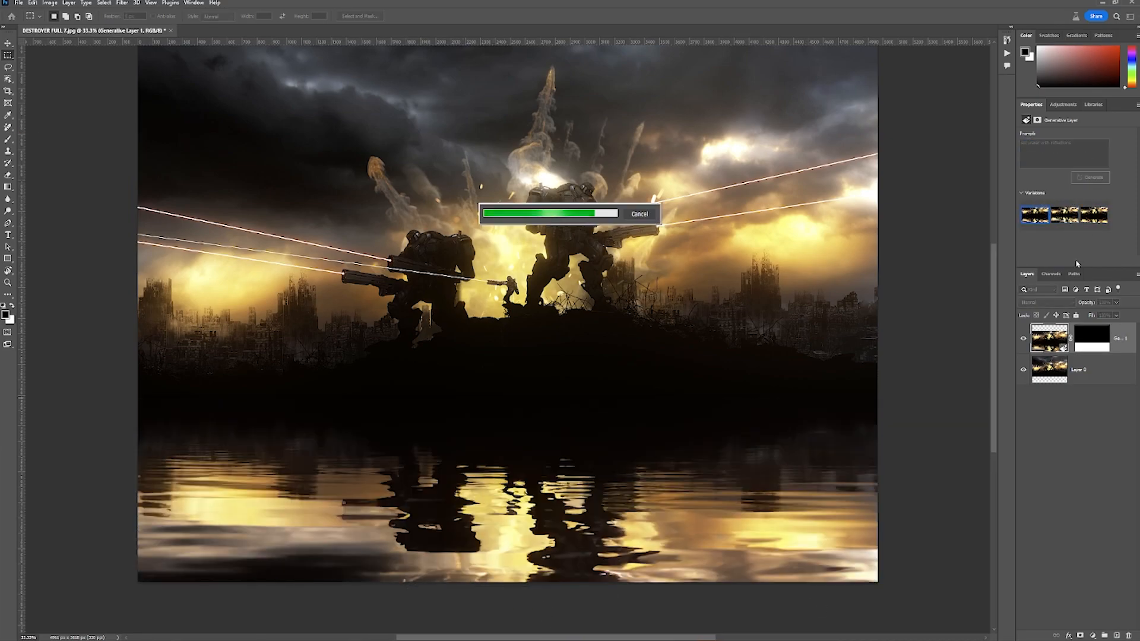
left_click(1118, 243)
type("Created a light border at waters edge similar to a gradient.")
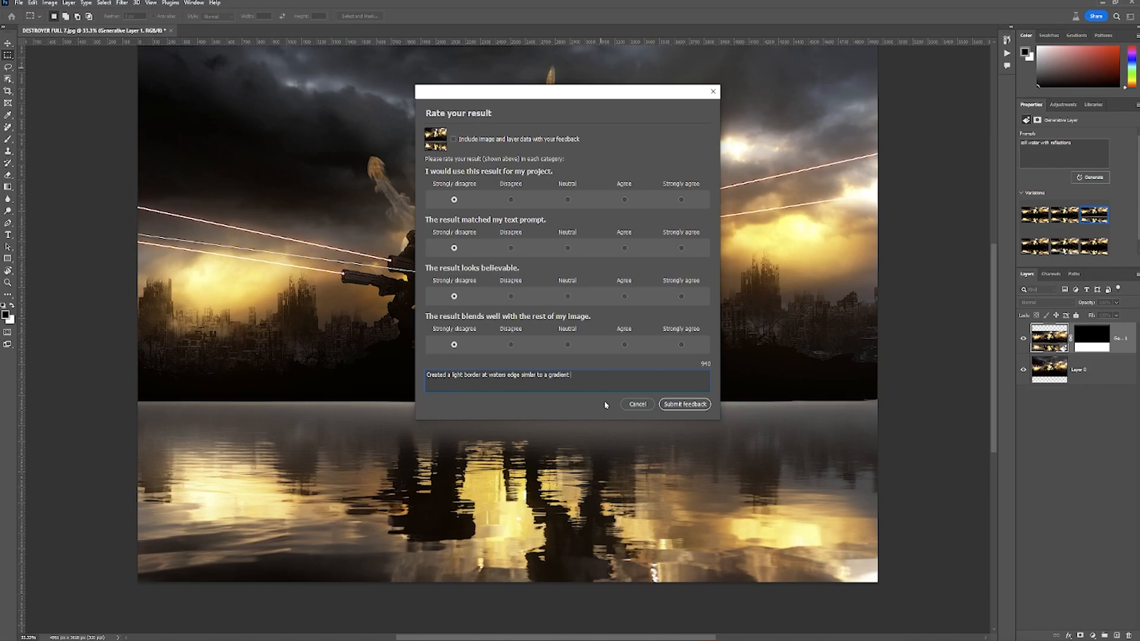
left_click(684, 403)
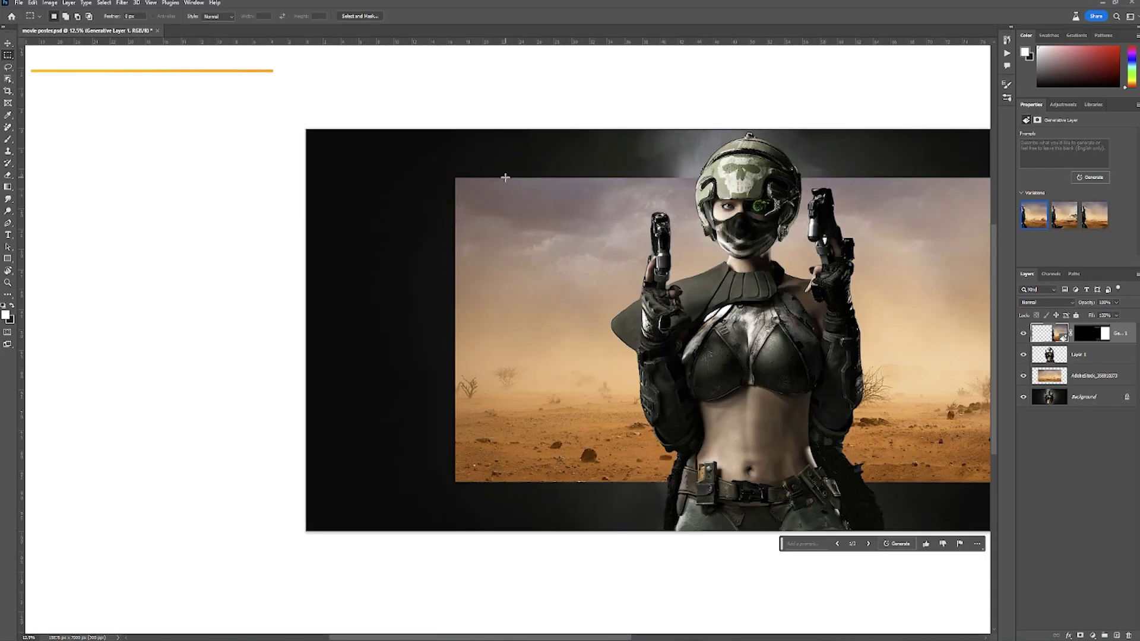
Generate desert content into the empty left area with the black Background layer hidden, then show it again
left_click_drag(507, 176, 307, 486)
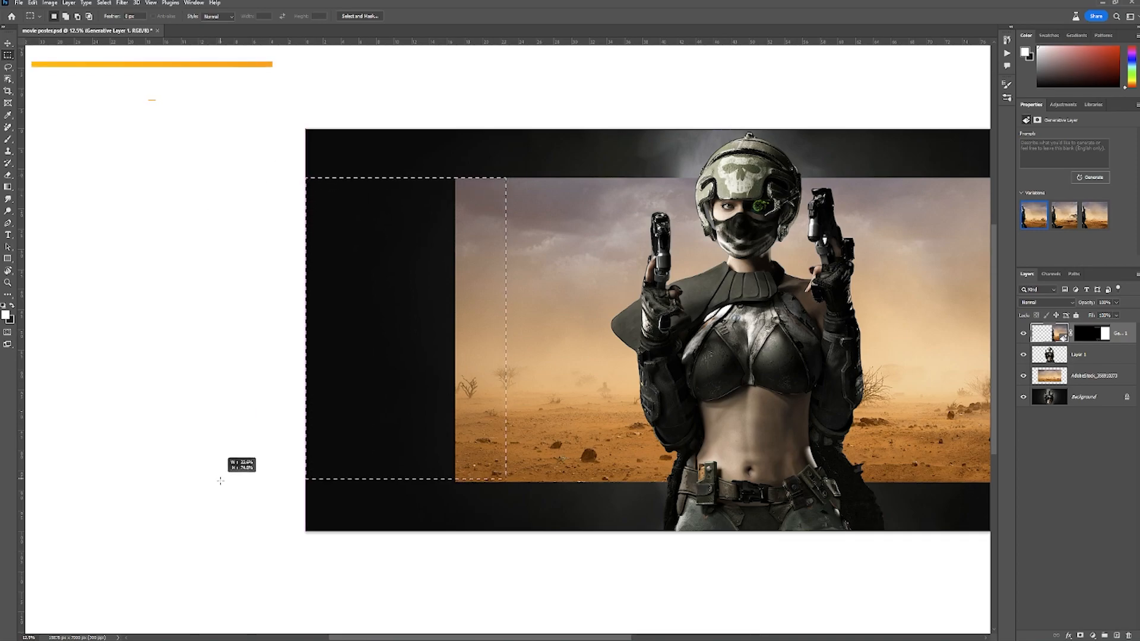
left_click(460, 495)
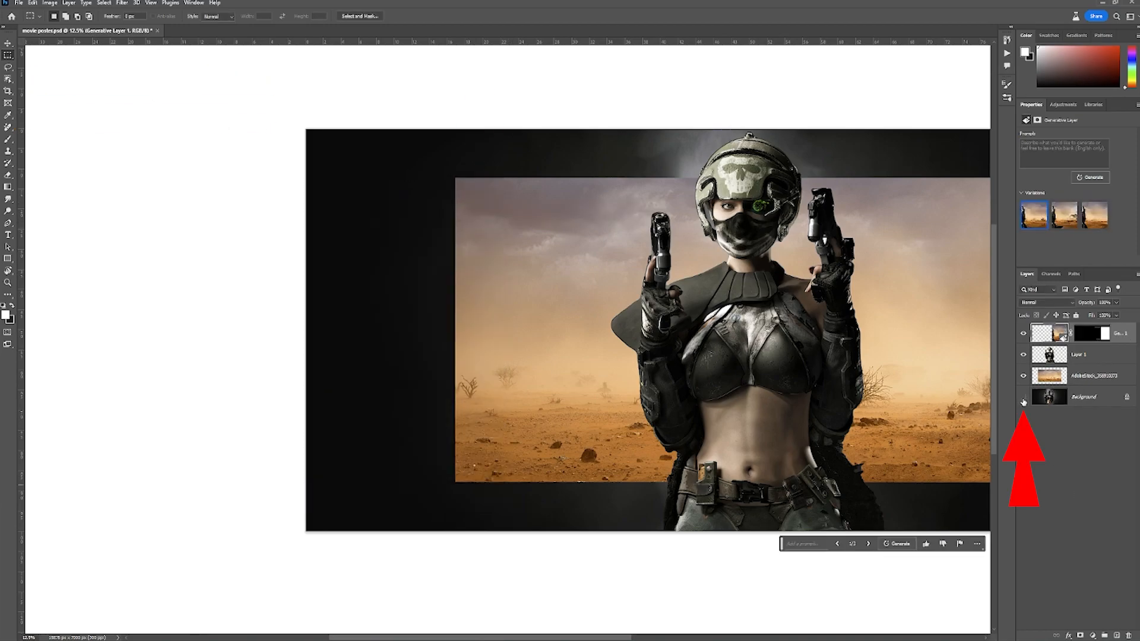
left_click(1023, 397)
left_click_drag(306, 176, 518, 362)
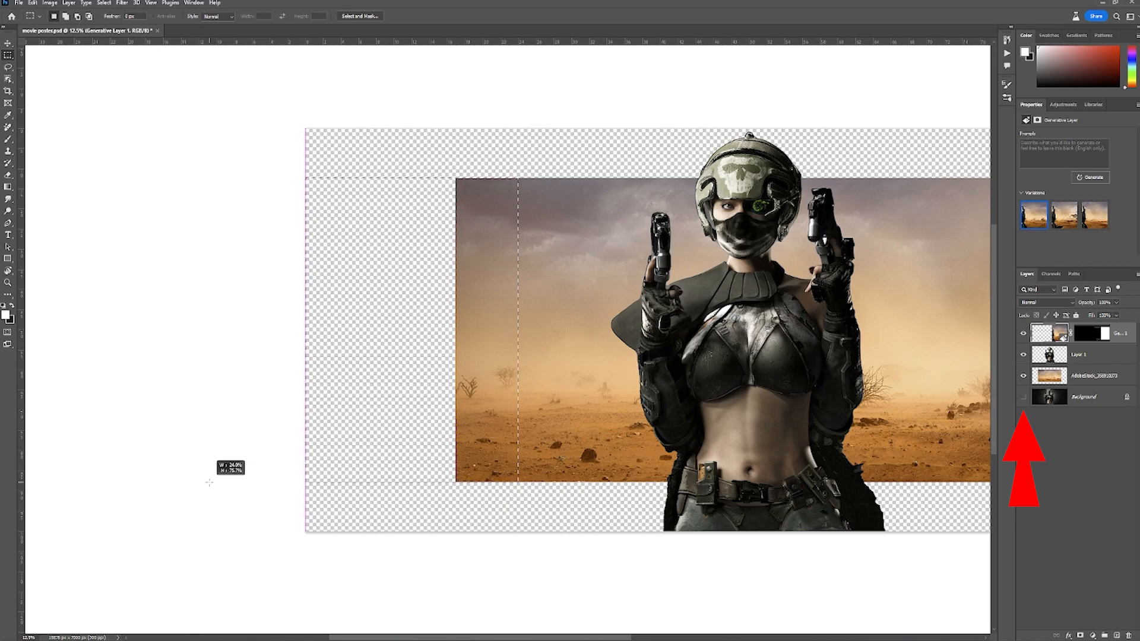
left_click_drag(209, 481, 208, 481)
left_click(499, 496)
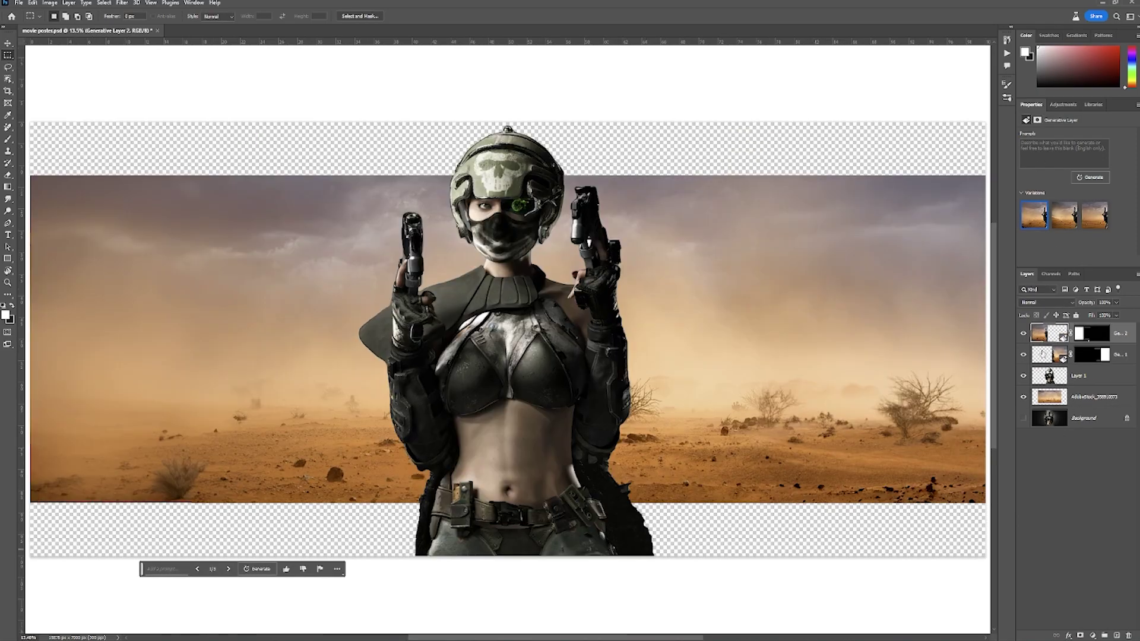
left_click(1022, 418)
Keep the third generated variation and merge the generated layers with Ctrl+E
left_click(1065, 215)
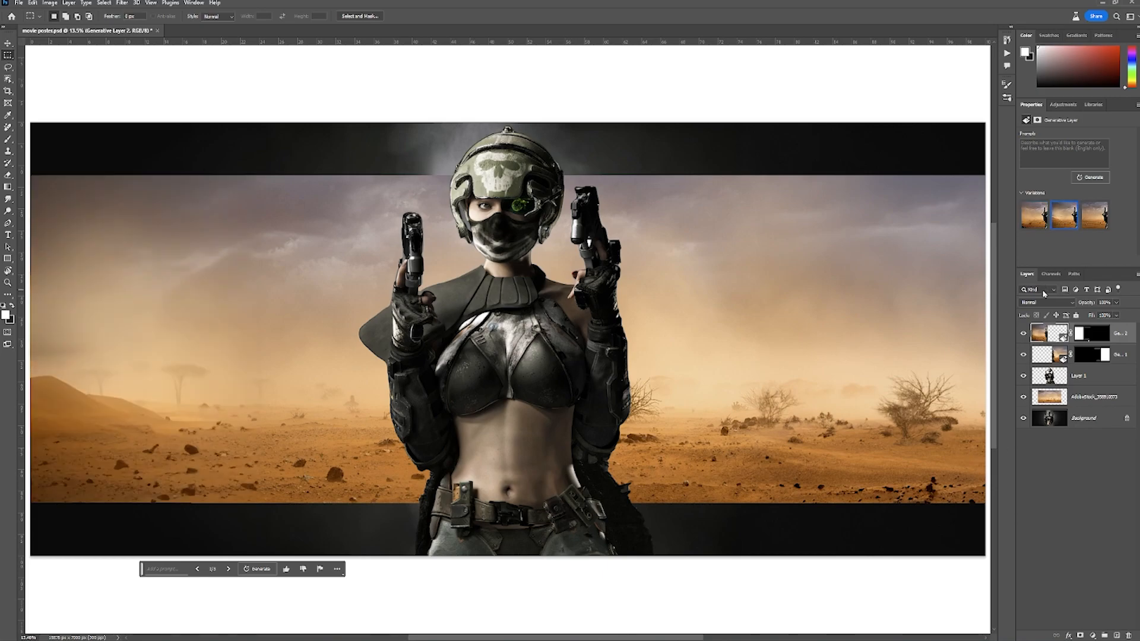
left_click(1094, 214)
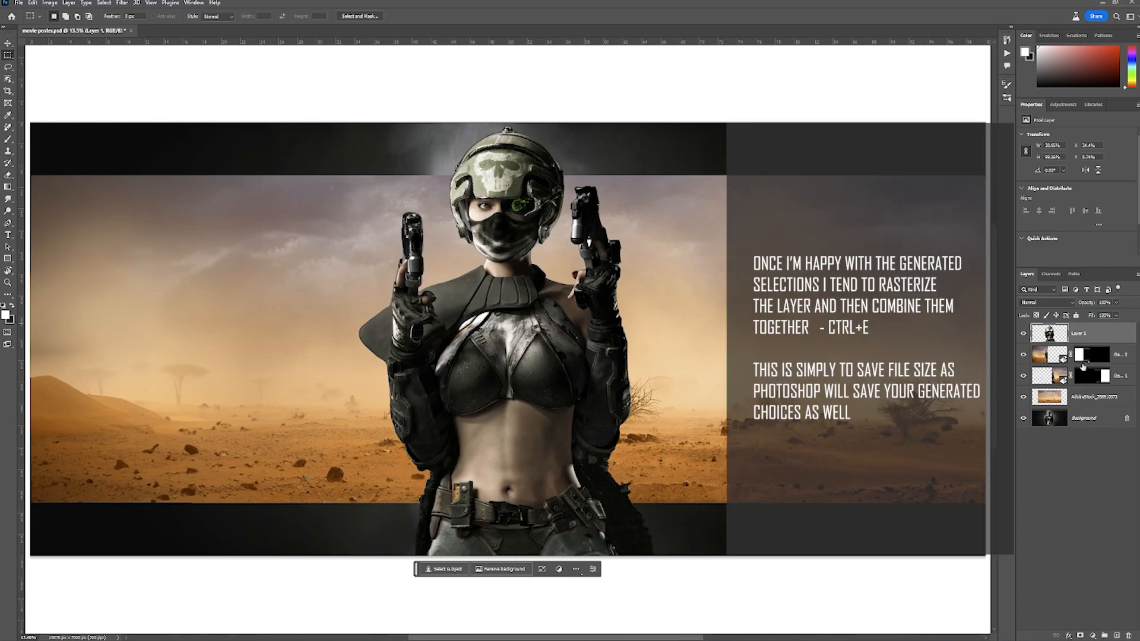
key("ctrl+e")
key("Return")
key("ctrl+0")
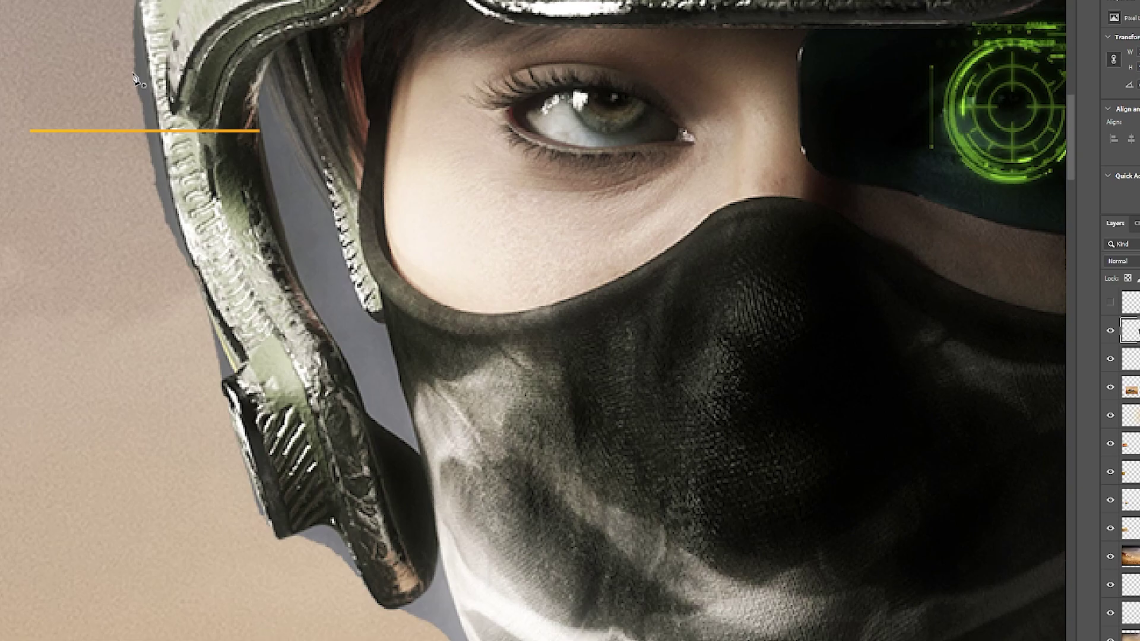
Trace a freehand selection along the viking's helmet edge
left_click_drag(276, 80, 377, 325)
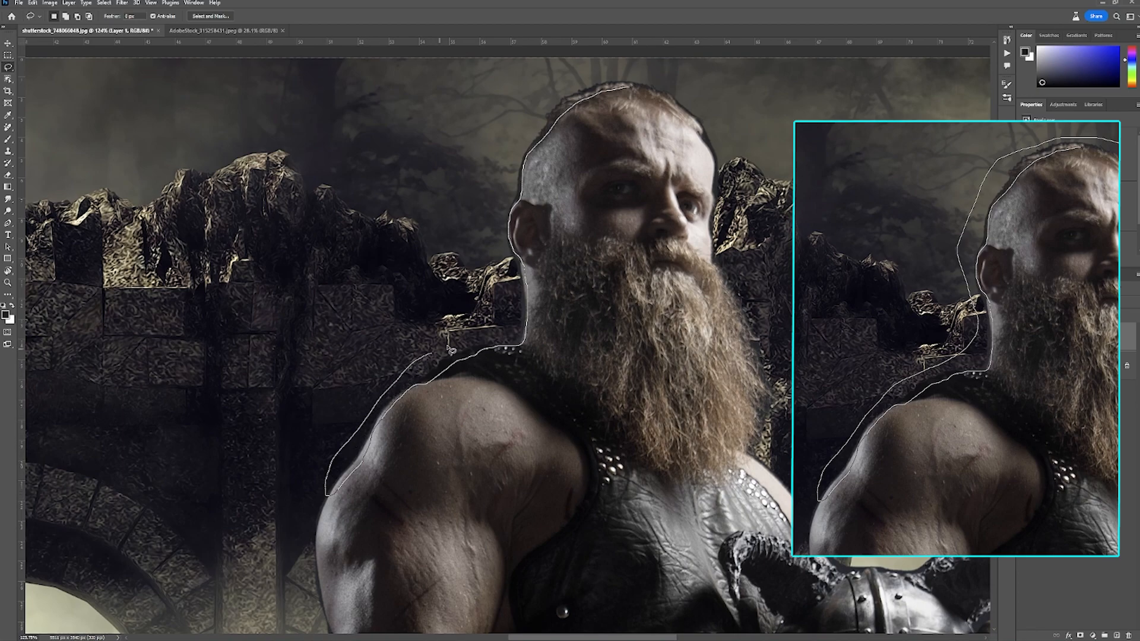
Lasso the edge around the viking's head and shoulder, generate fill, and keep the first variation
left_click_drag(512, 153, 730, 205)
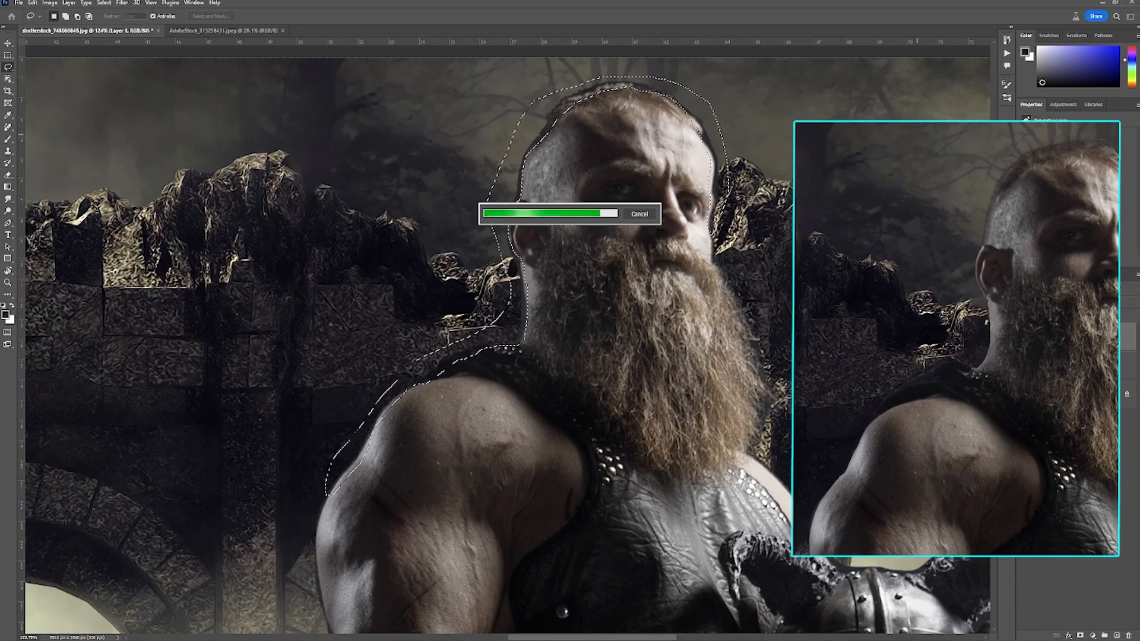
left_click(1064, 216)
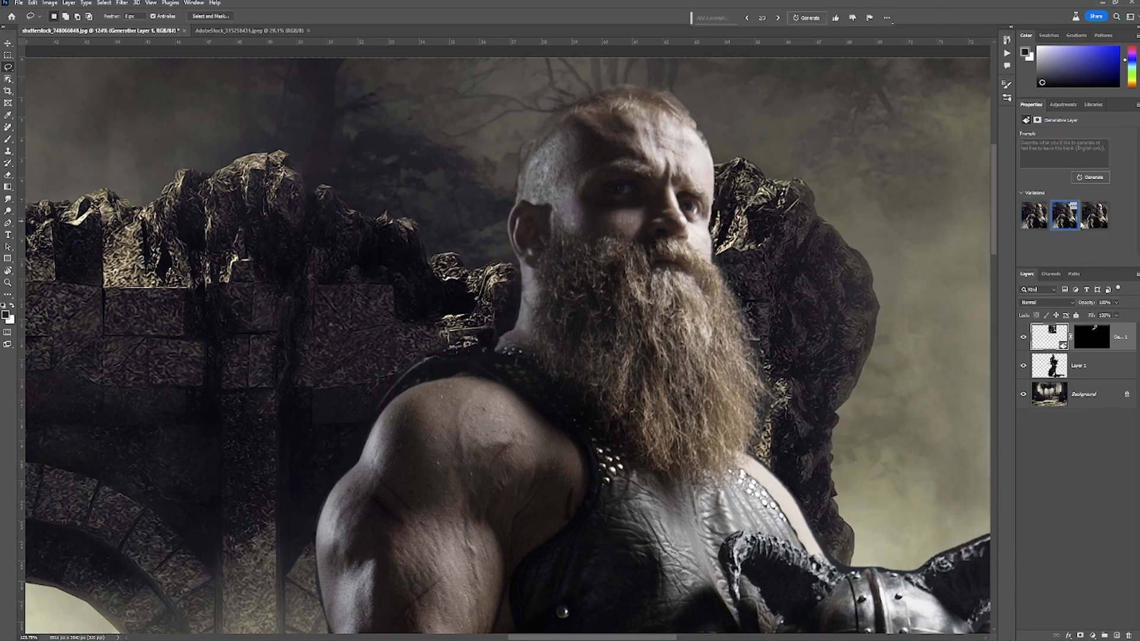
left_click(1034, 216)
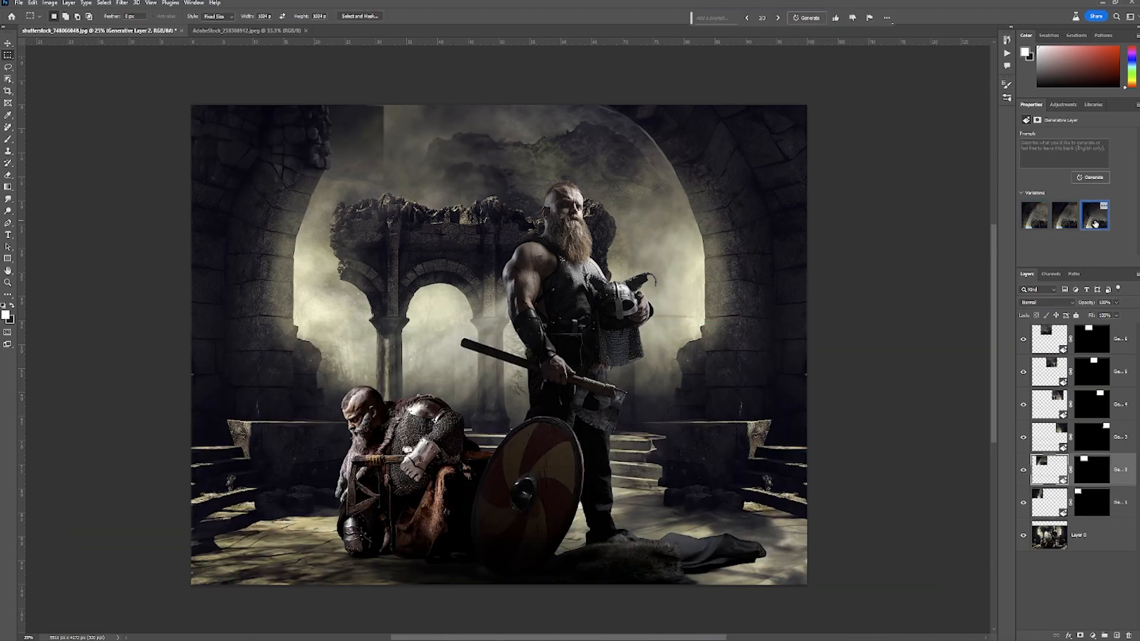
Use the first generated variation for the top-left region
left_click(1035, 216)
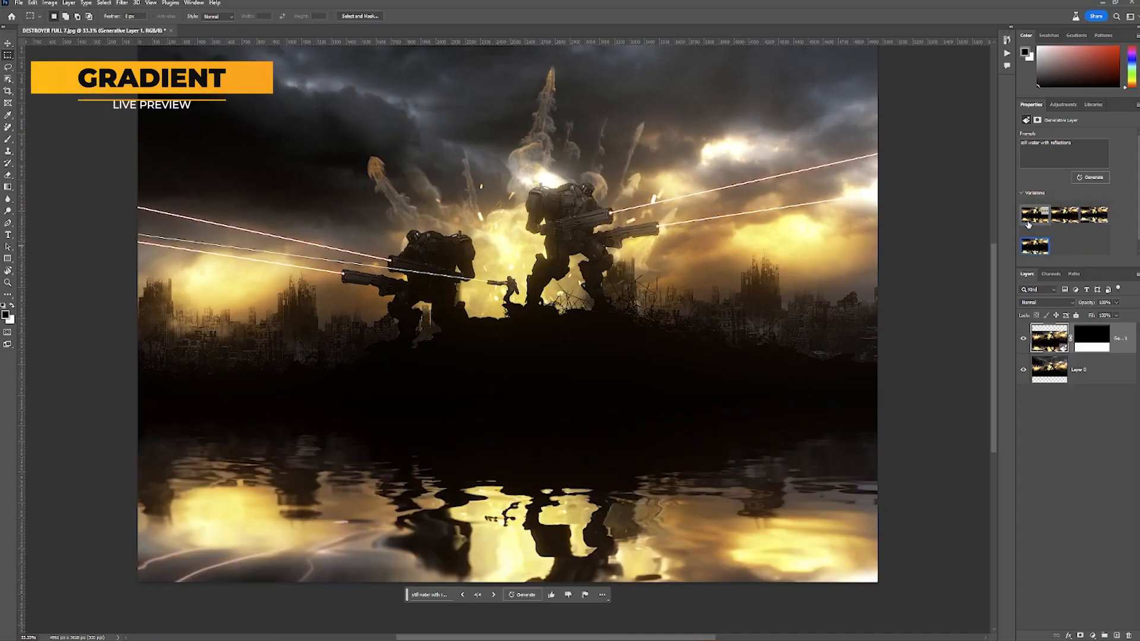
Keep the first water variation, then drag an Oranges-preset radial gradient over the backdrop in classic Gradient mode
left_click(1035, 214)
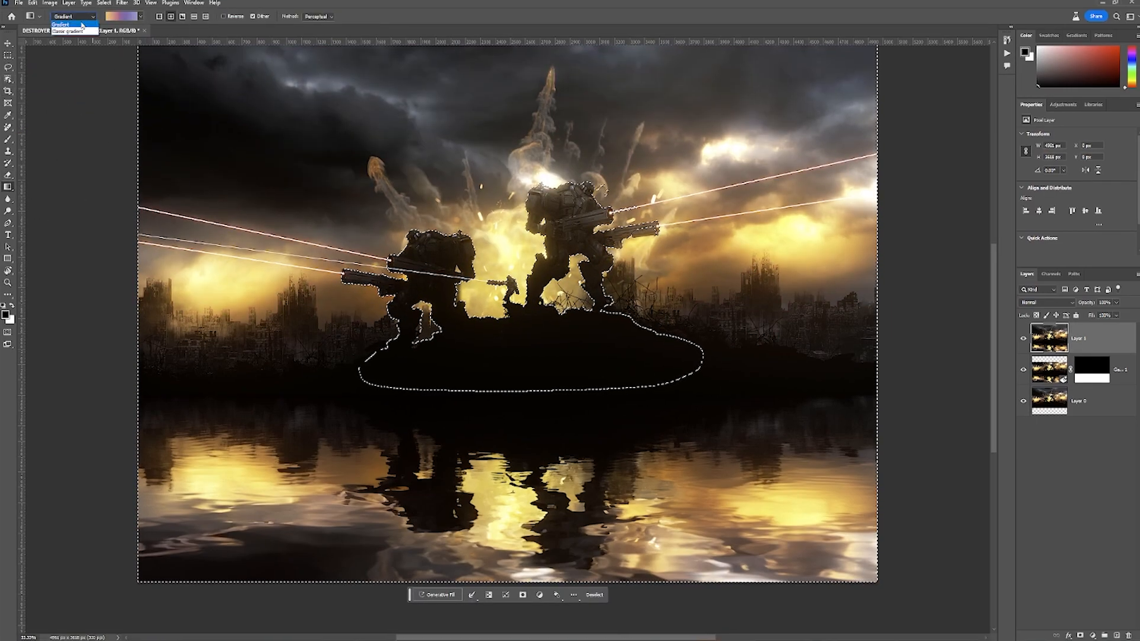
left_click(67, 25)
left_click(138, 16)
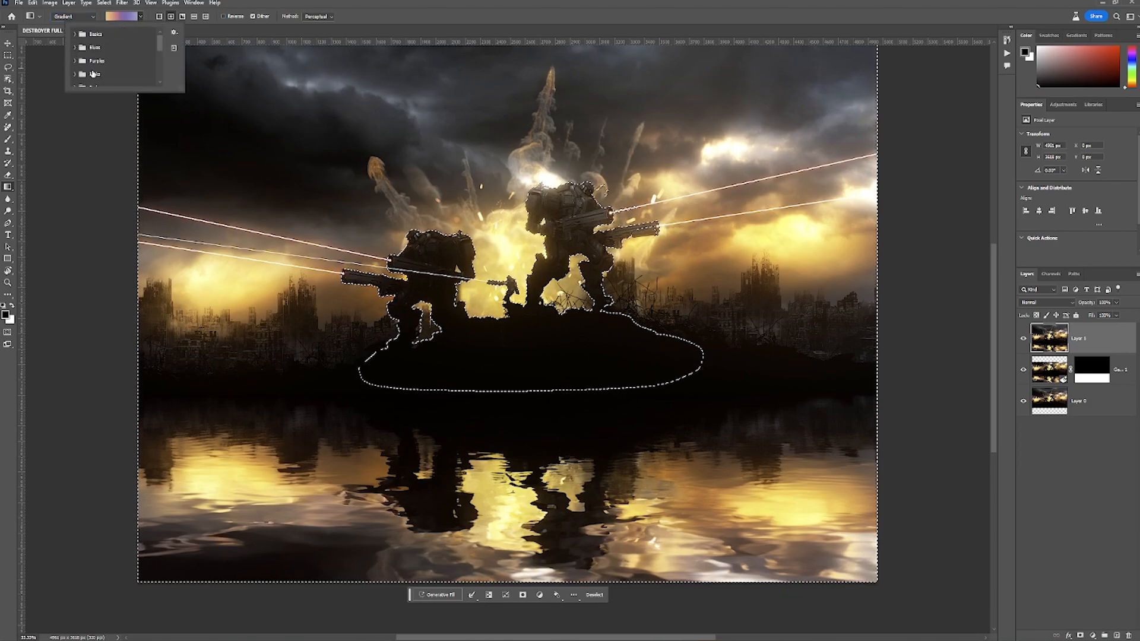
scroll(94, 73, "down", 3)
left_click(98, 56)
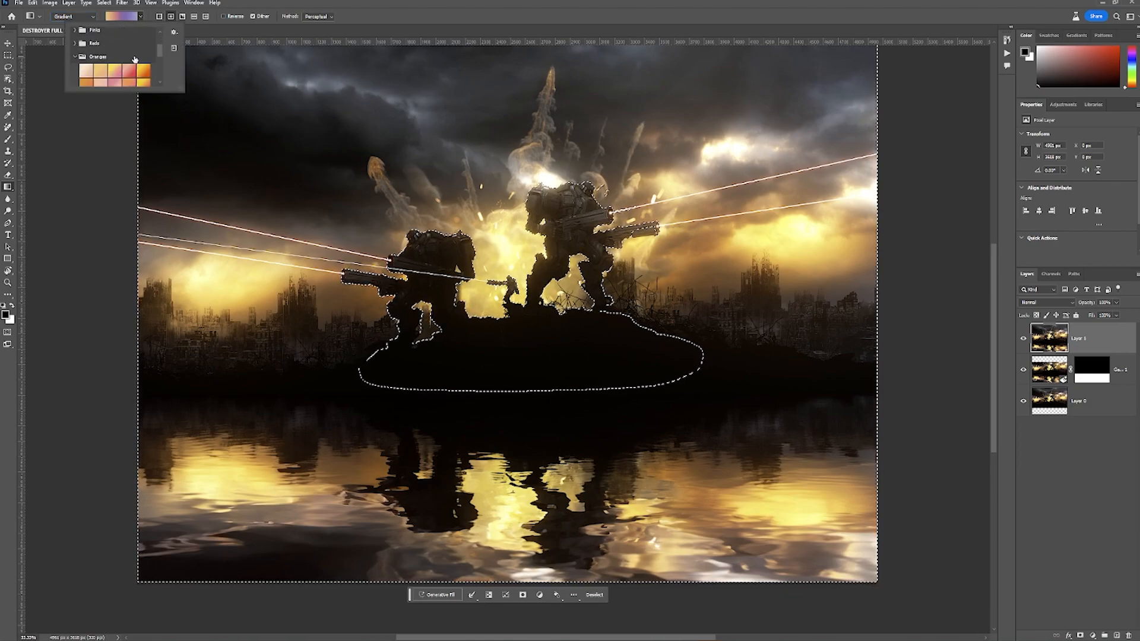
left_click(143, 73)
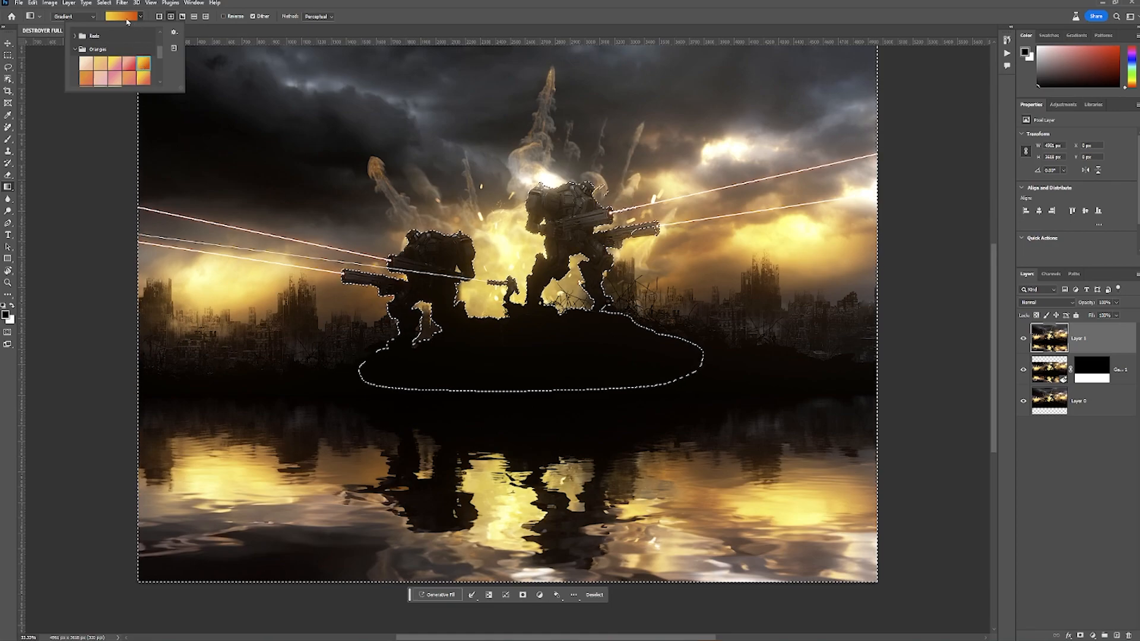
left_click_drag(512, 316, 515, 155)
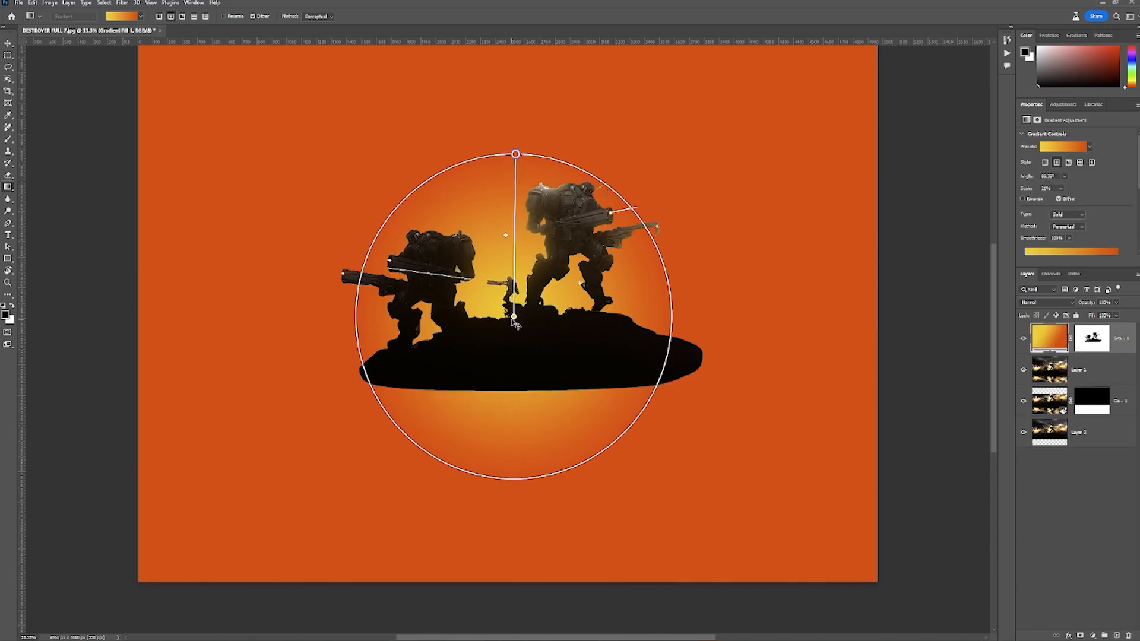
Move the glow up behind the mechs and make the gradient's centre stop white
left_click_drag(513, 319, 514, 288)
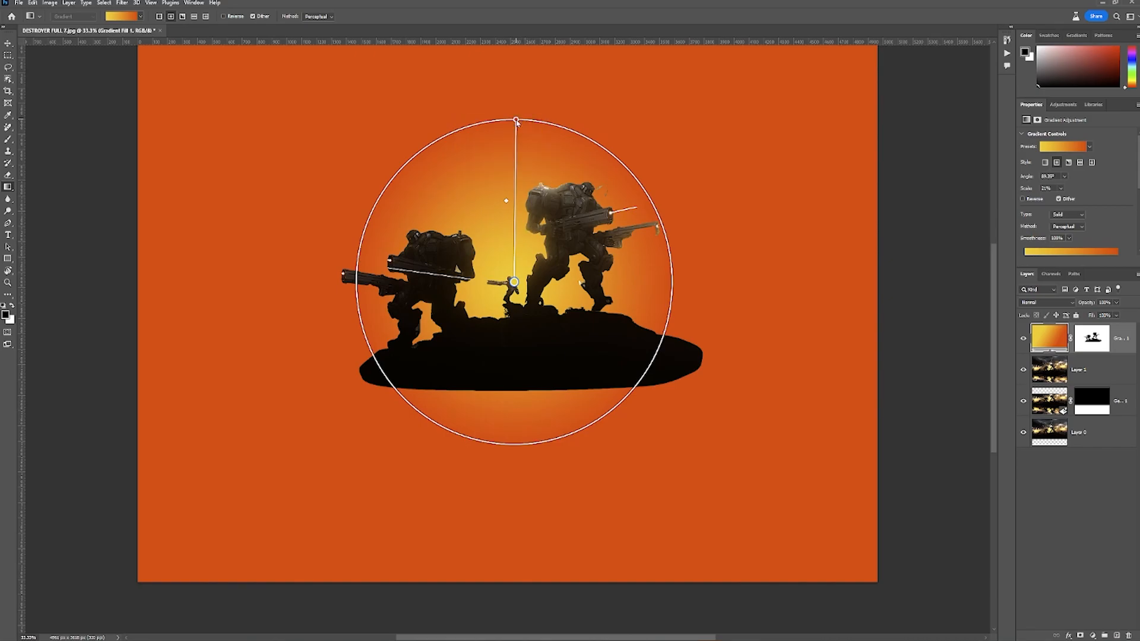
double_click(515, 121)
left_click_drag(515, 121, 455, 121)
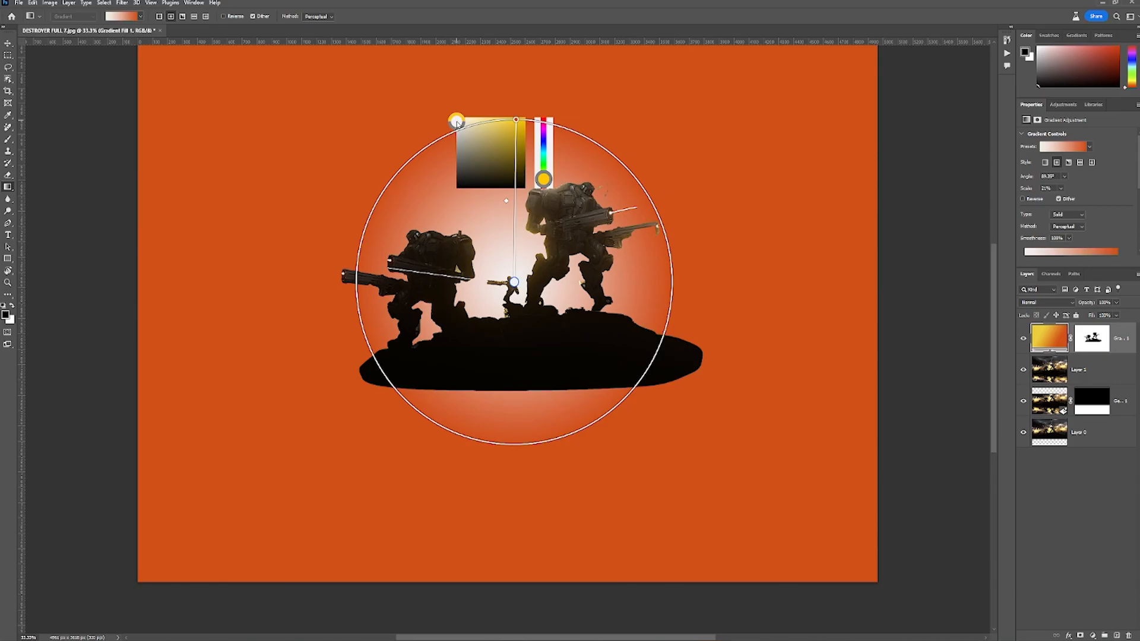
left_click(507, 183)
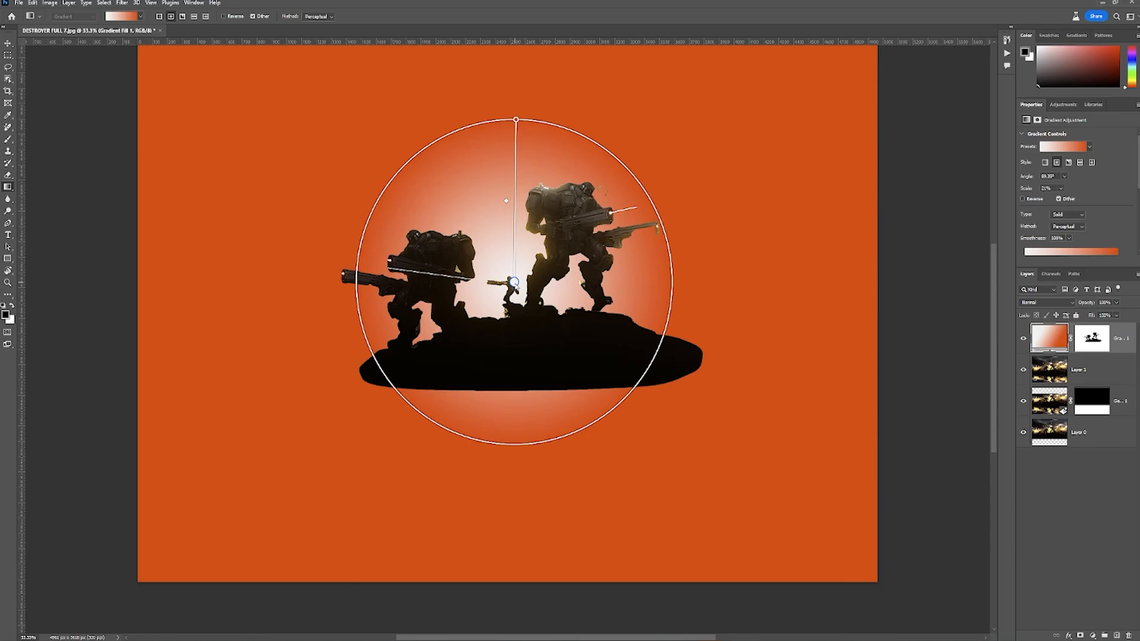
Recolour the other gradient stop and shrink the radial glow into a small circle
double_click(513, 283)
left_click(521, 284)
mouse_move(527, 284)
left_mouse_down()
mouse_move(563, 307)
mouse_move(515, 279)
left_mouse_up()
left_click(677, 314)
left_click_drag(515, 118, 619, 285)
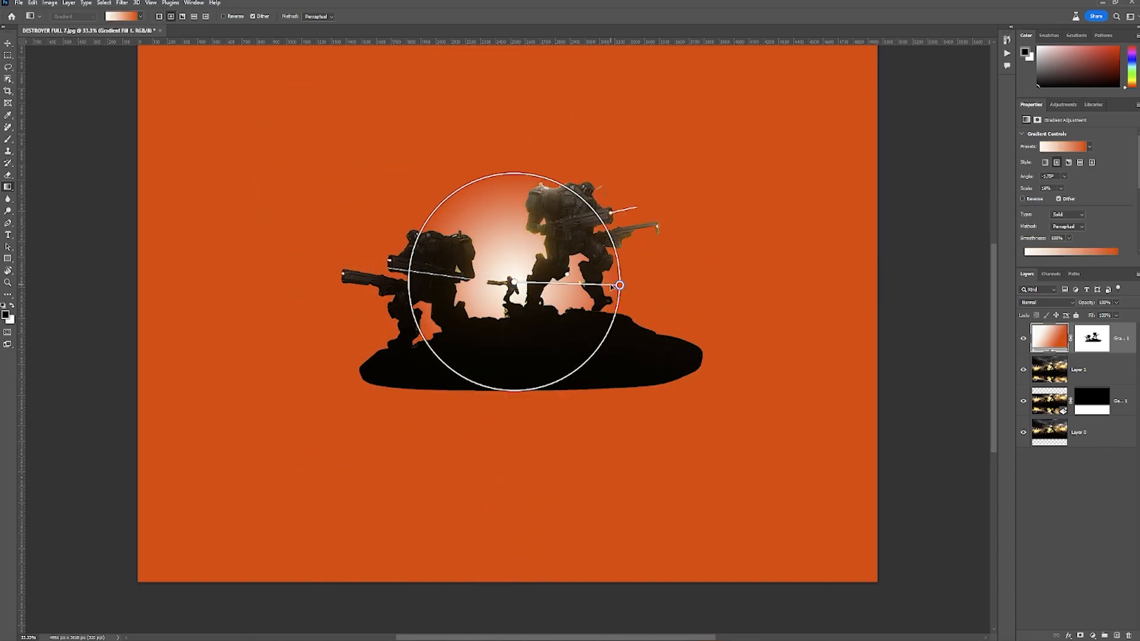
Try a darker brown outer colour, discard it, and enlarge the radial glow across the image
double_click(619, 285)
left_click_drag(498, 218, 499, 217)
left_click_drag(535, 142, 783, 127)
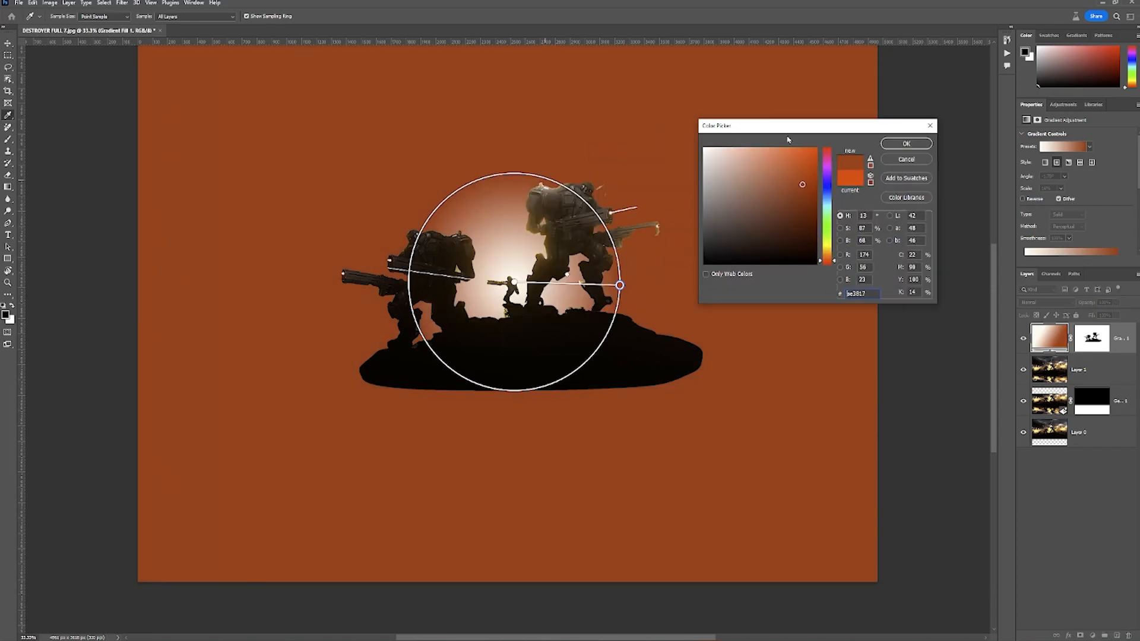
left_click(793, 197)
left_click(908, 145)
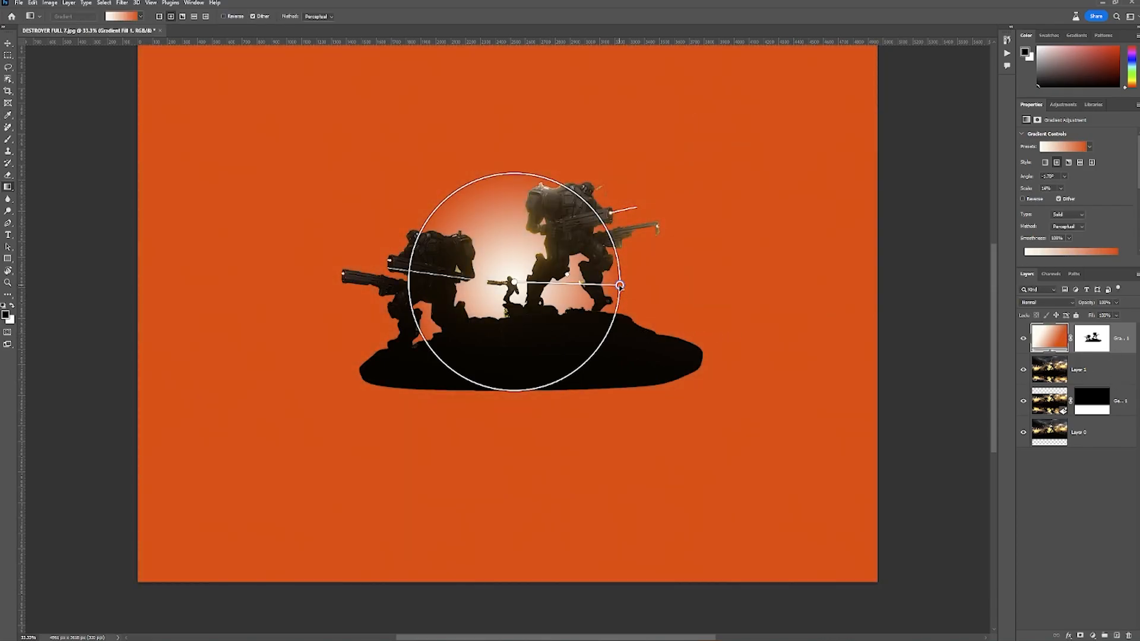
left_click_drag(619, 285, 756, 300)
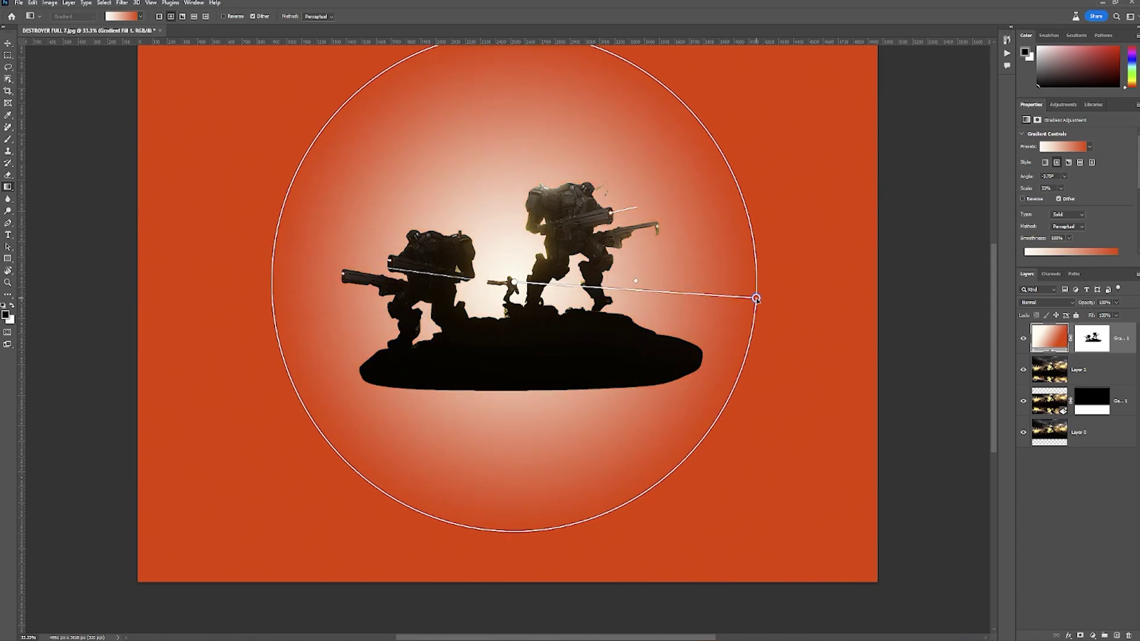
Add a black stop around the bright centre, widen the circle further and turn the outer stop green
left_click(717, 294)
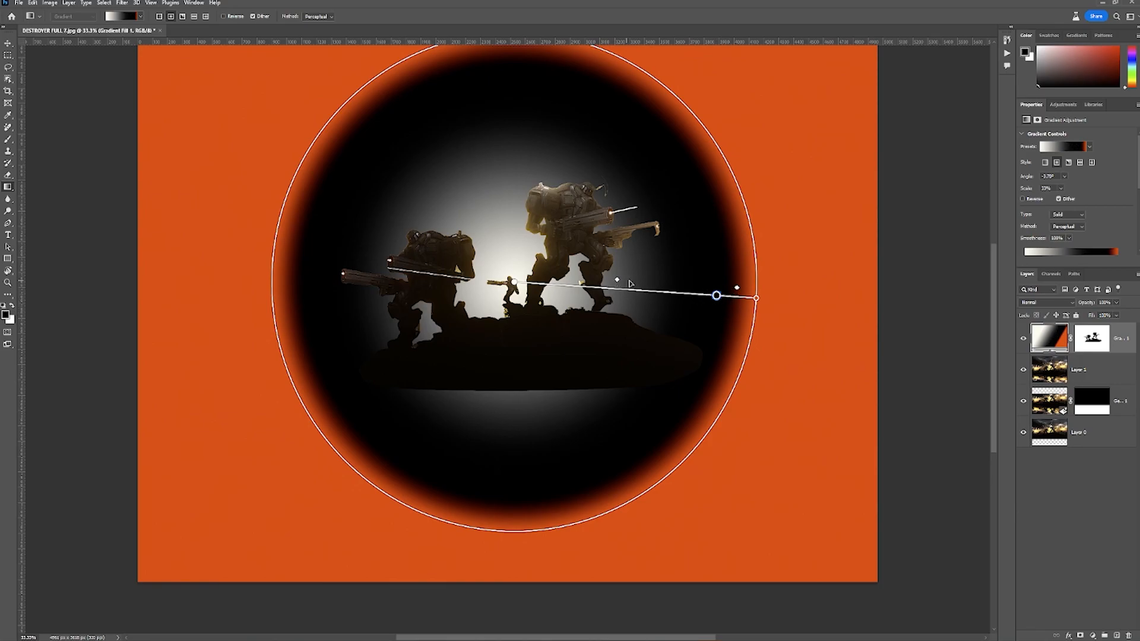
mouse_move(617, 279)
left_mouse_down()
mouse_move(628, 280)
mouse_move(542, 281)
mouse_move(629, 282)
left_mouse_up()
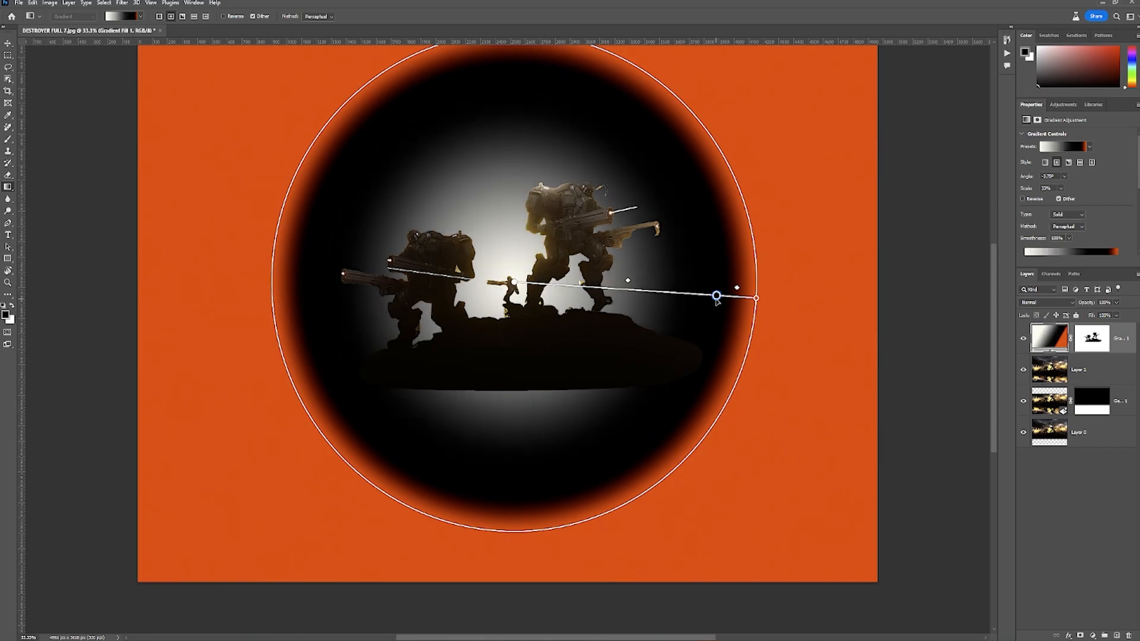
left_click_drag(756, 298, 811, 303)
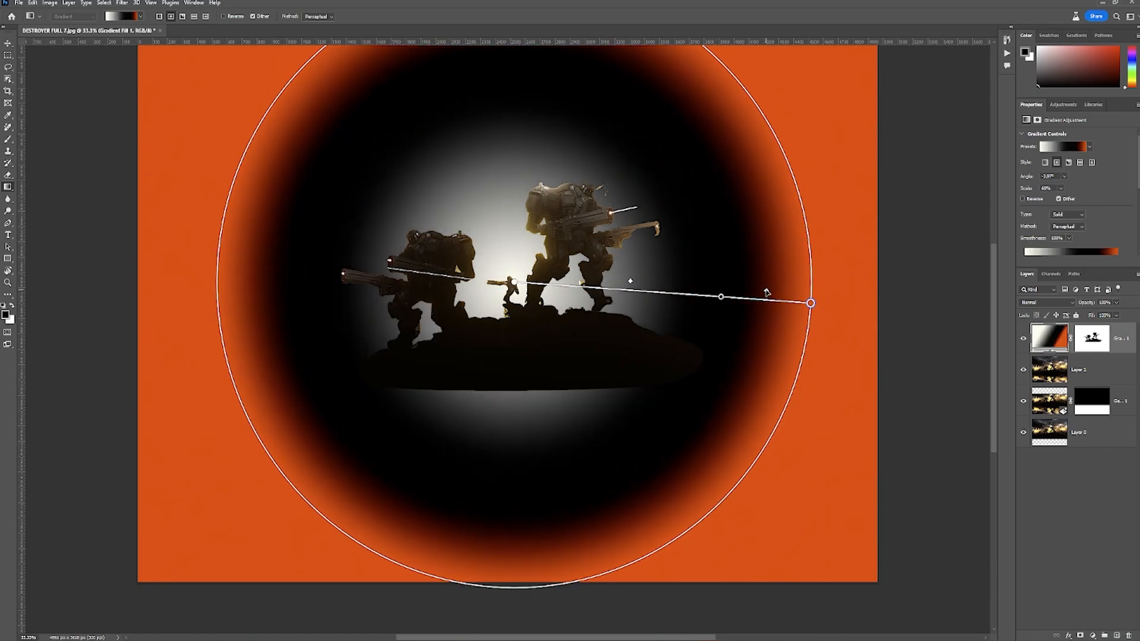
double_click(810, 303)
left_click_drag(896, 289, 896, 328)
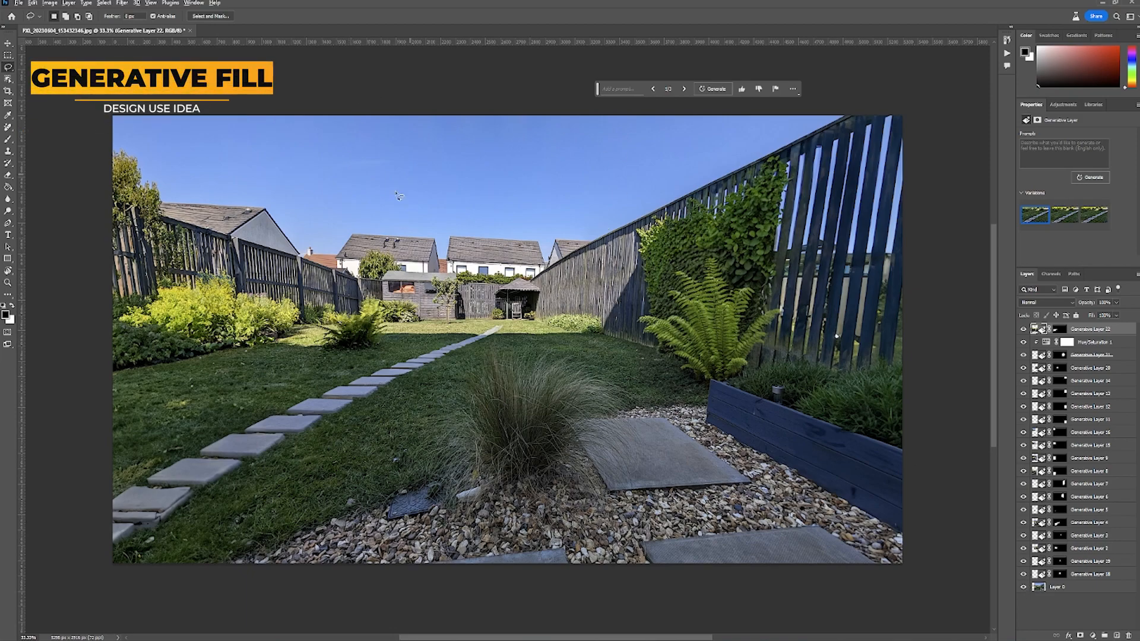
Compare the original photo with the generated layers, then generate a black labrador on the left lawn
left_click(1024, 587, "alt")
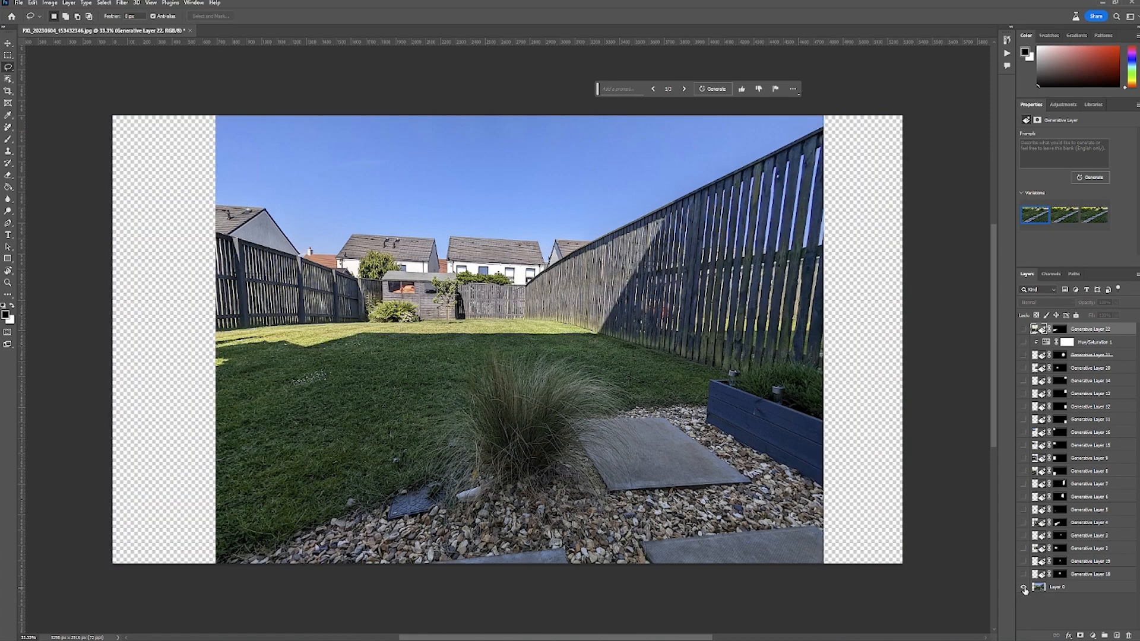
left_click(1023, 587, "alt")
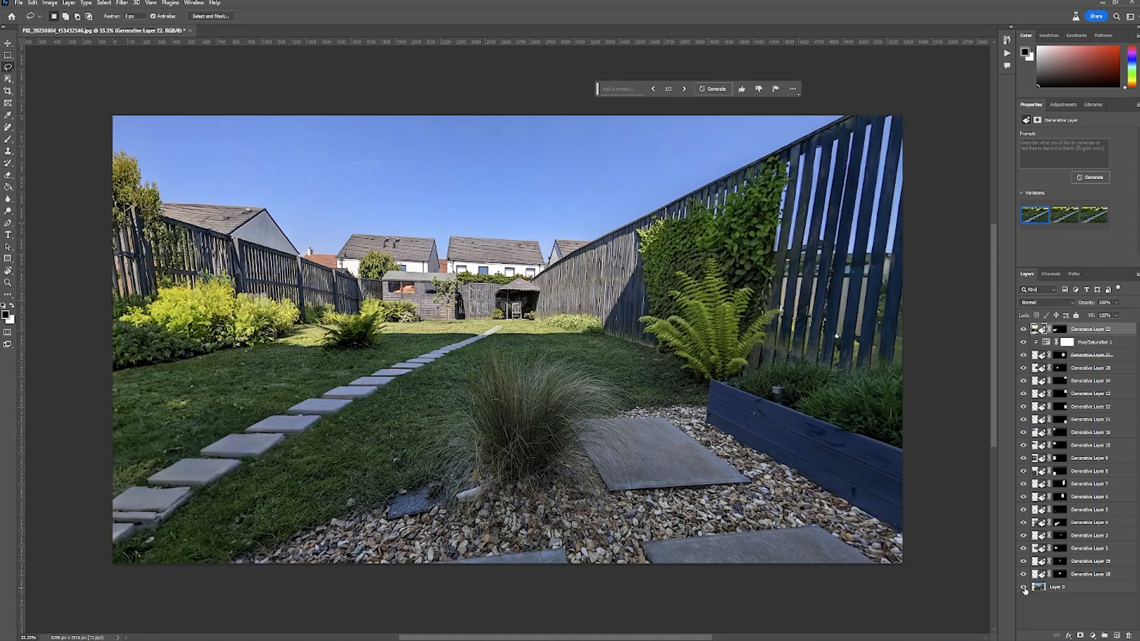
left_click(1024, 587, "alt")
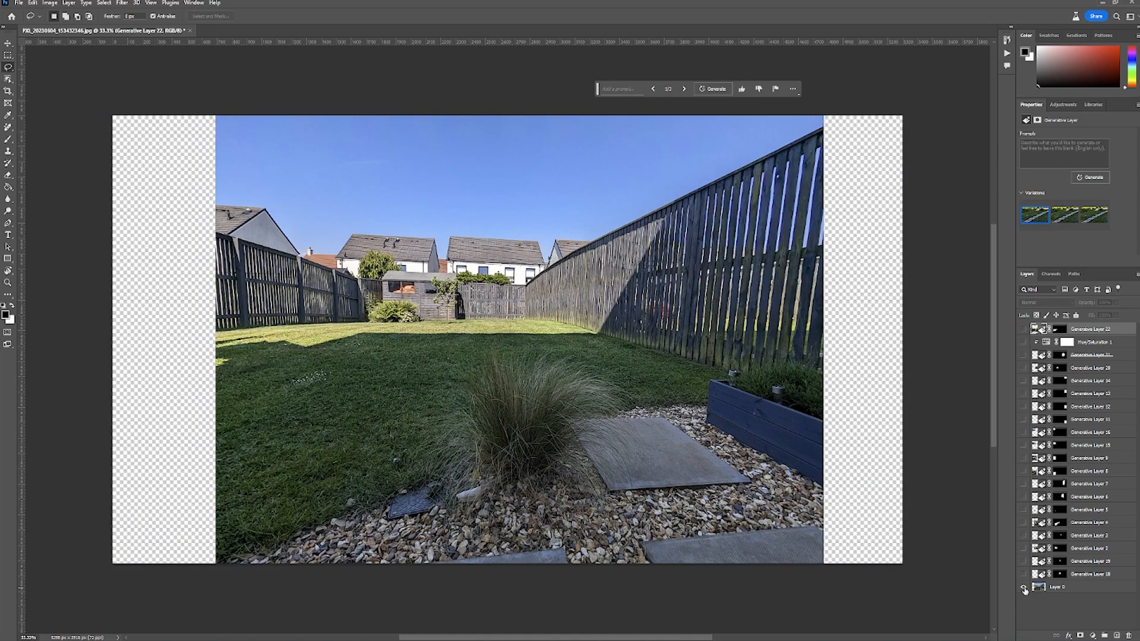
left_click(1024, 587, "alt")
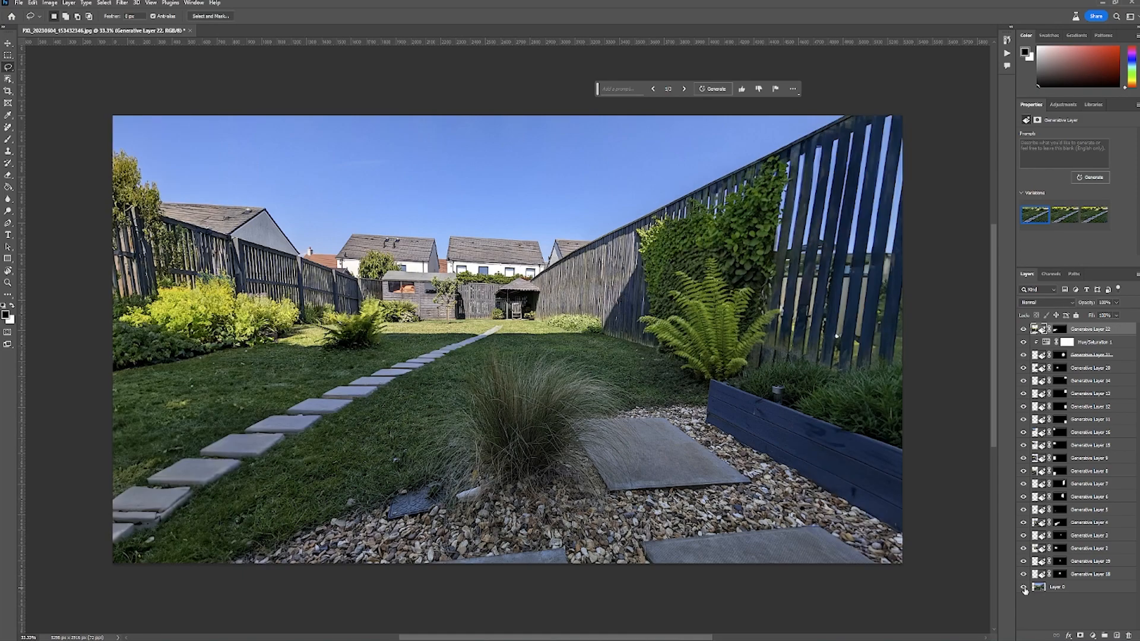
left_click(1025, 587, "alt")
left_click(1023, 587, "alt")
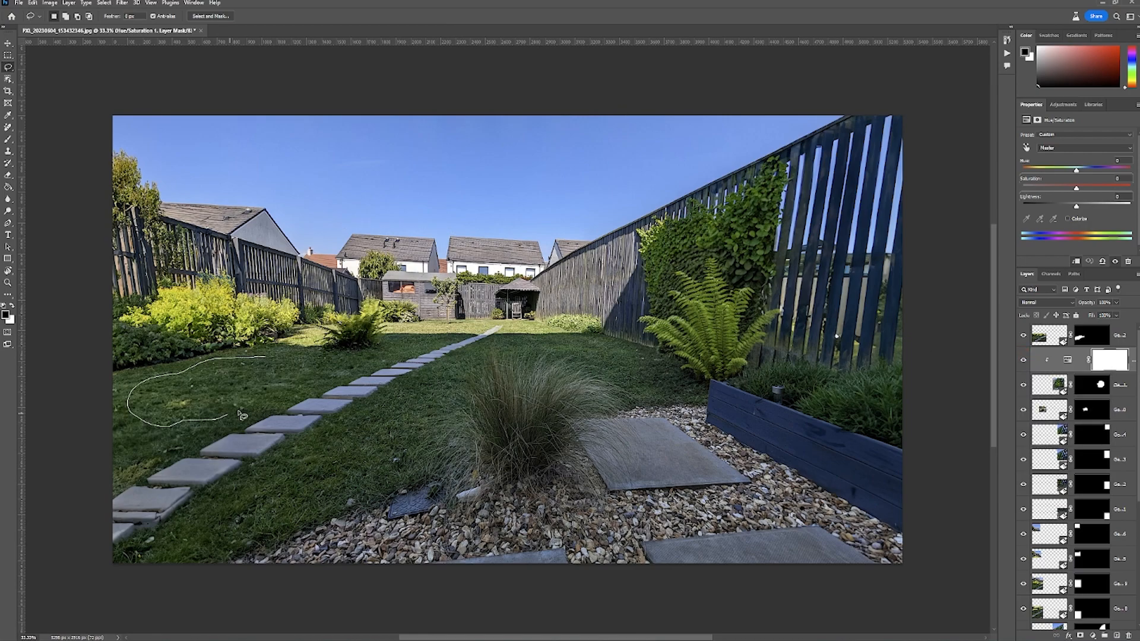
key("Return")
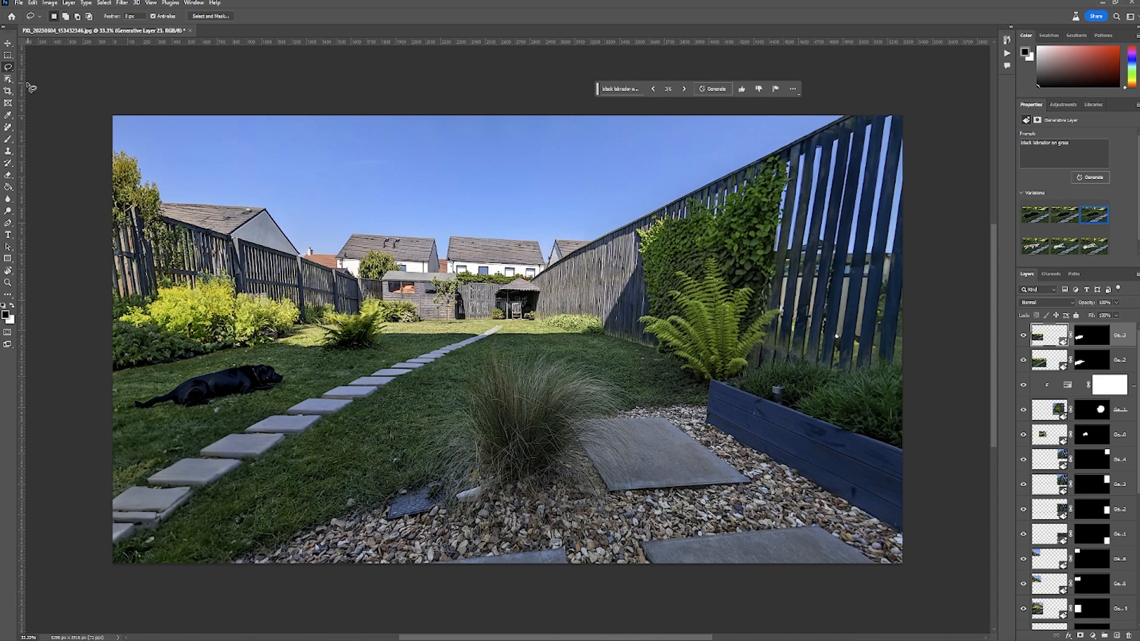
Select a rectangle by the far fence and generate a 'trellis' there with Generative Fill
left_click(8, 56)
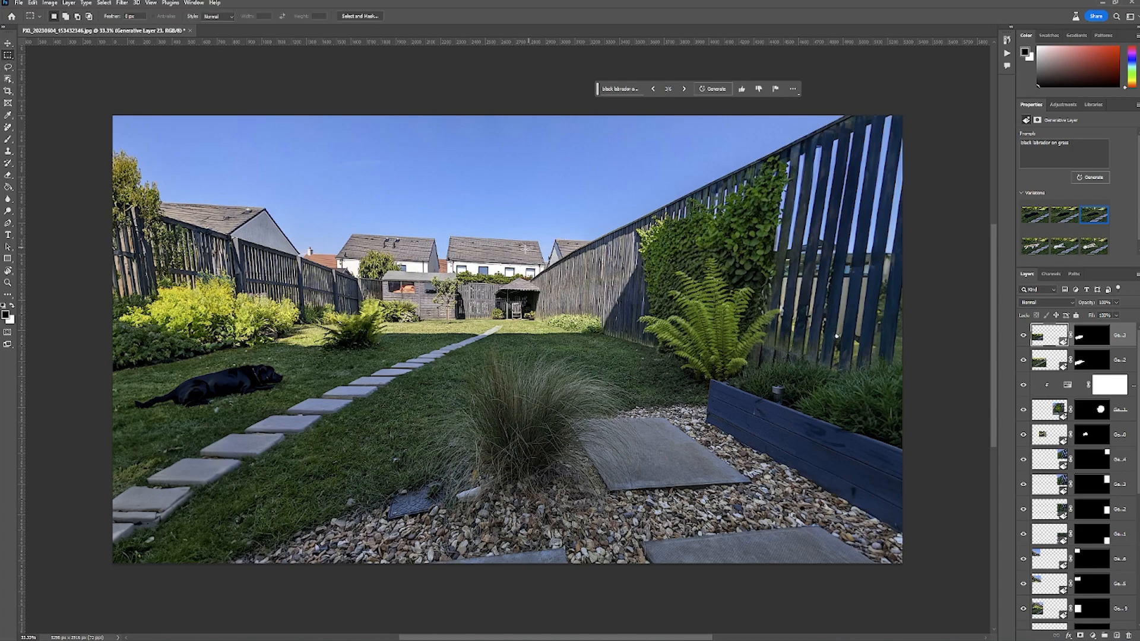
left_click_drag(533, 257, 638, 346)
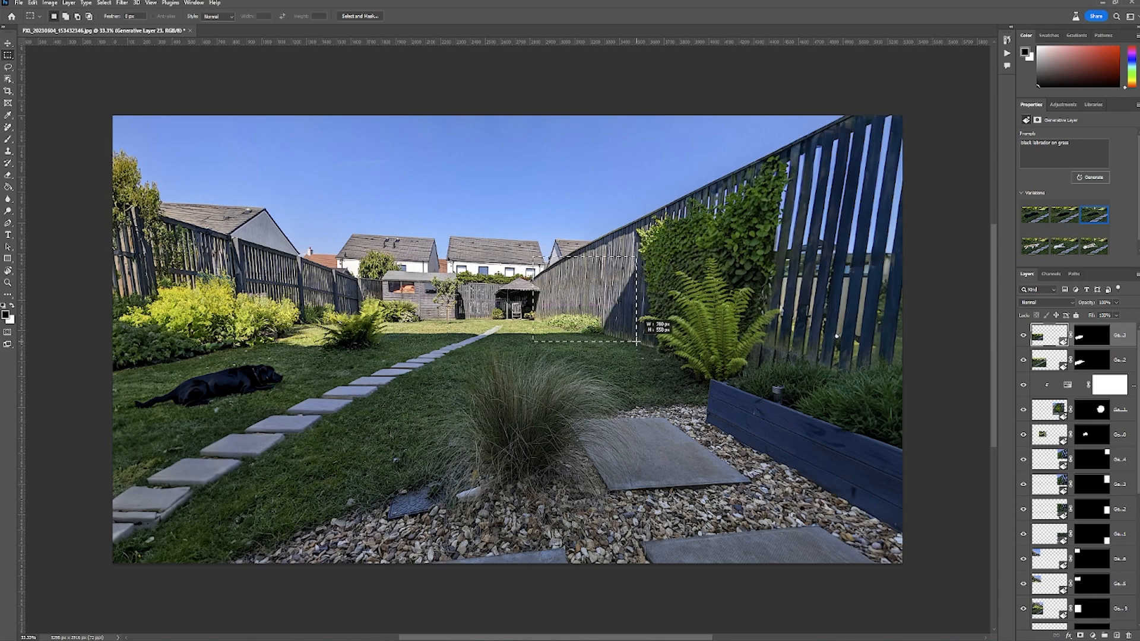
left_click(626, 88)
type("trellis")
key("Return")
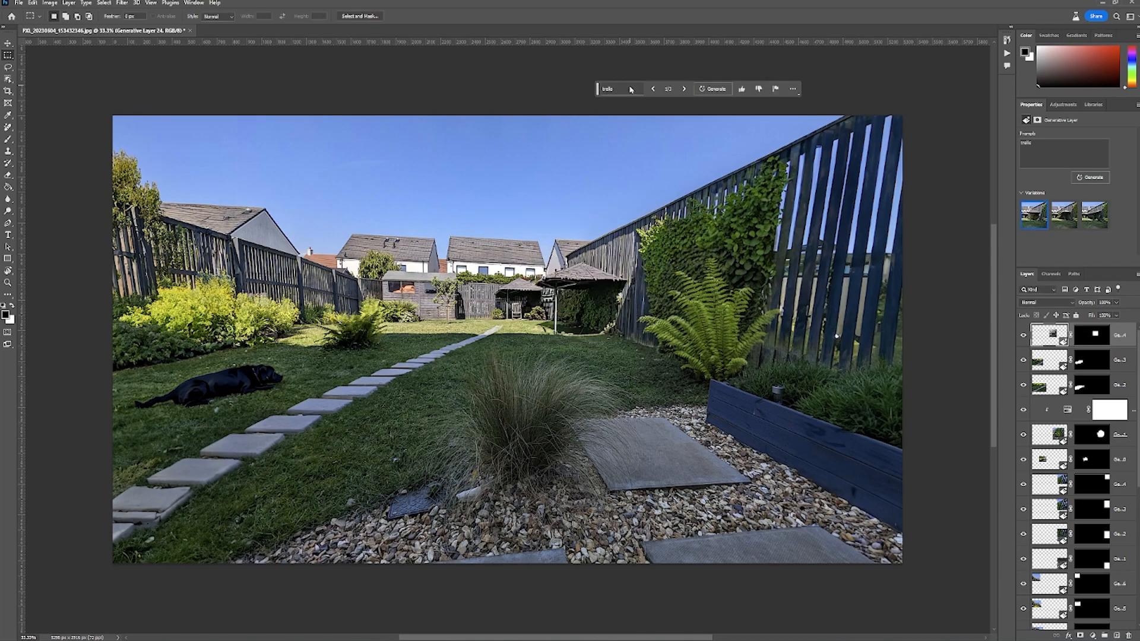
Browse the trellis variations and settle on variation 2 of 3
left_click(683, 89)
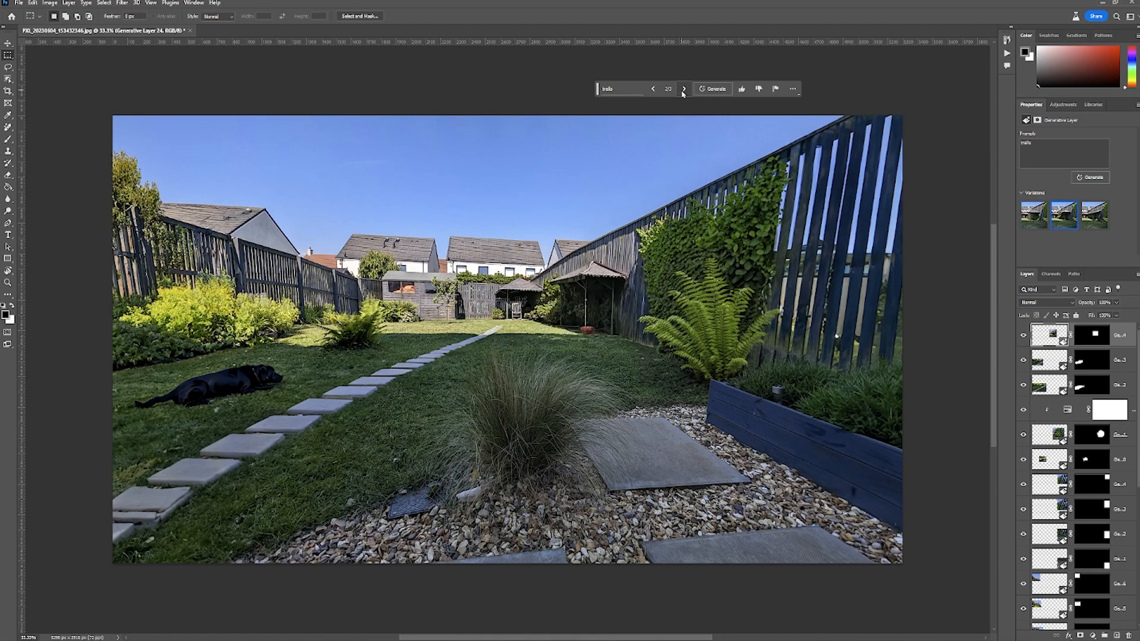
left_click(684, 91)
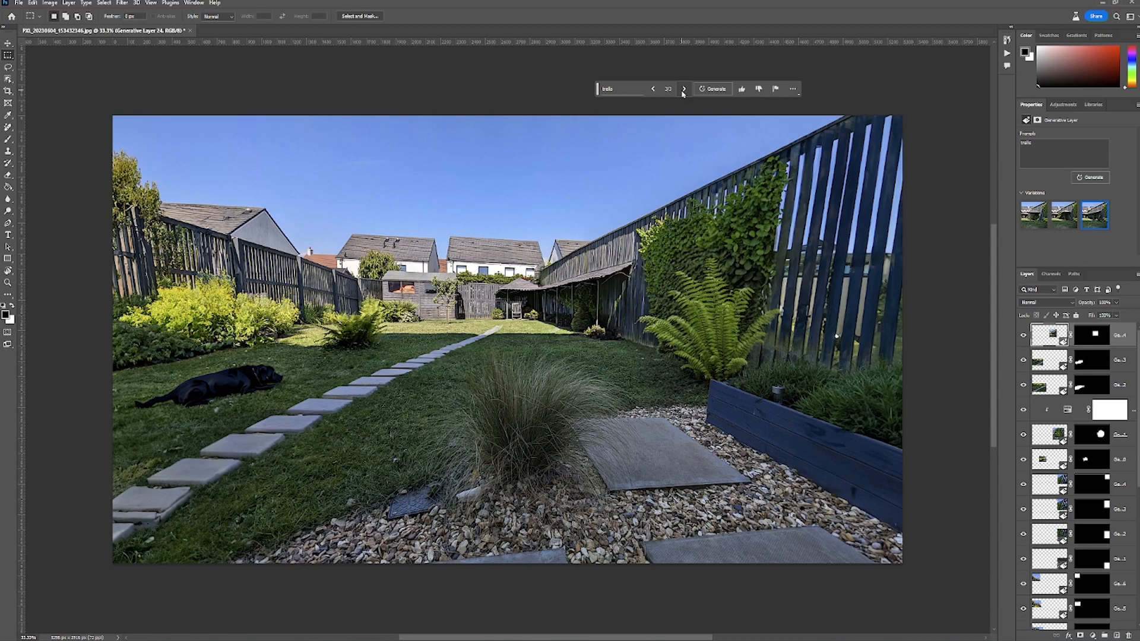
left_click(653, 89)
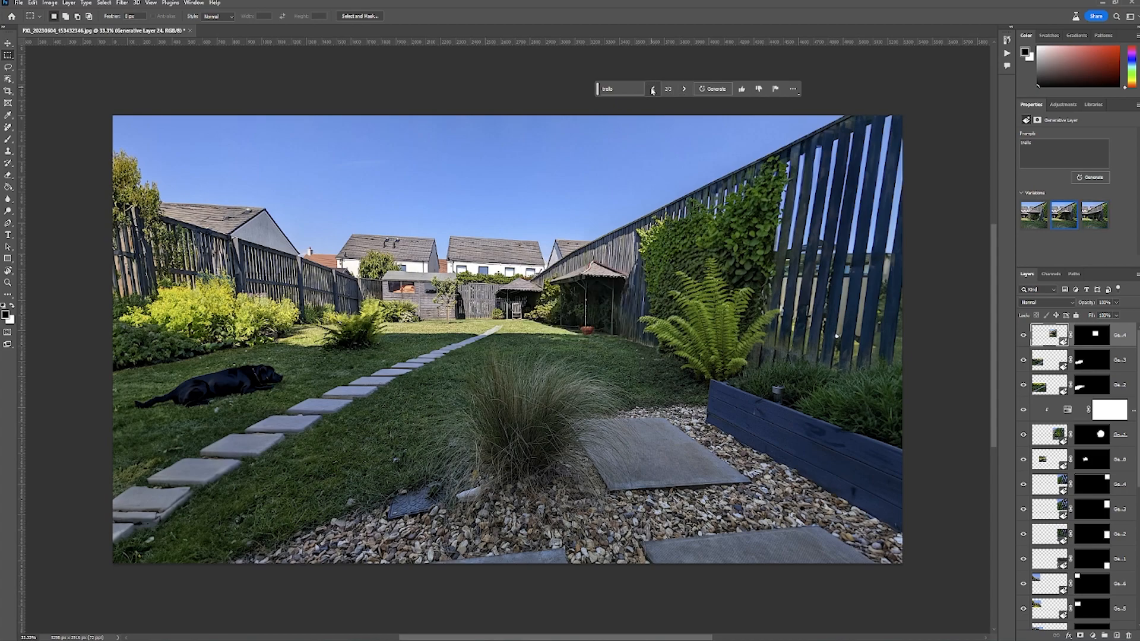
Undo the trellis and generate a hanging basket with bright flowers on the fence instead
key("ctrl+z")
type("hanging basket w")
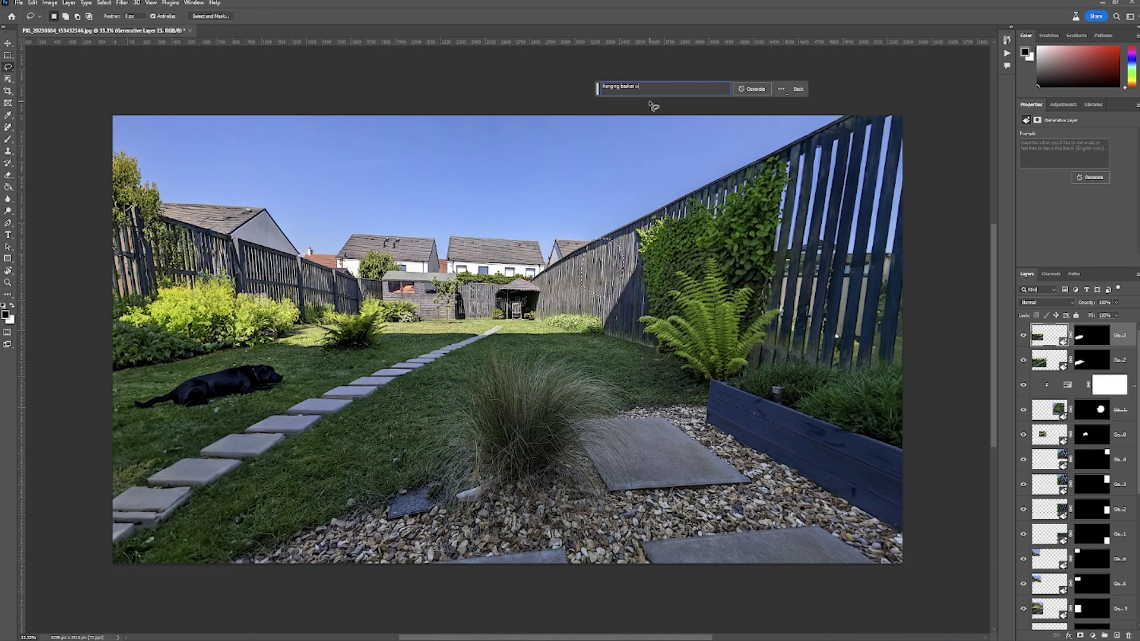
type("ith fl")
key("Return")
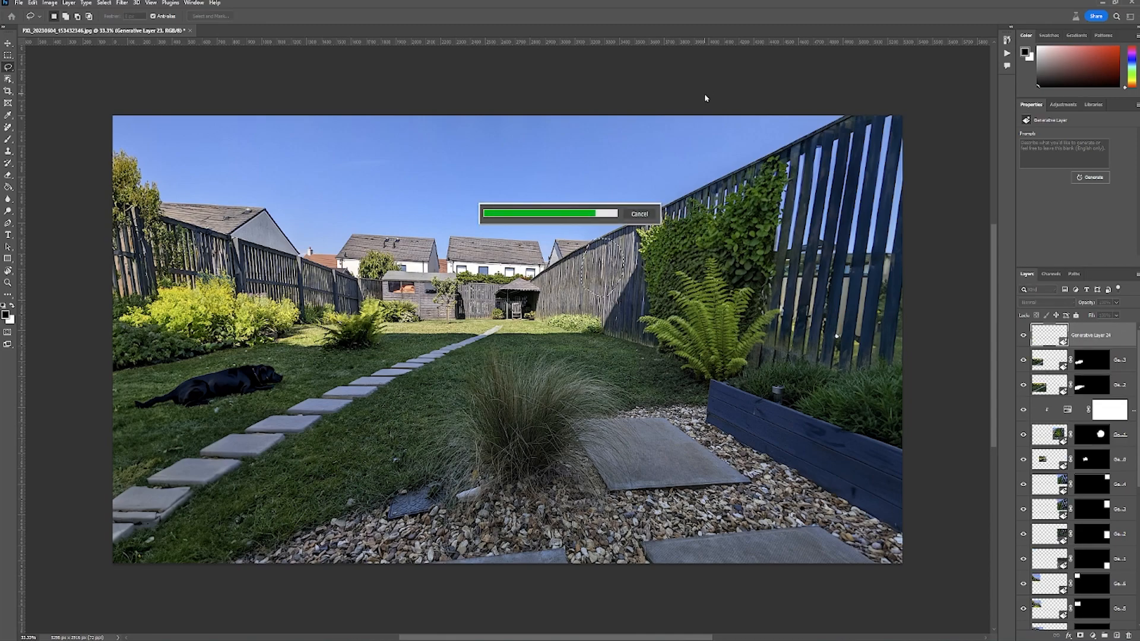